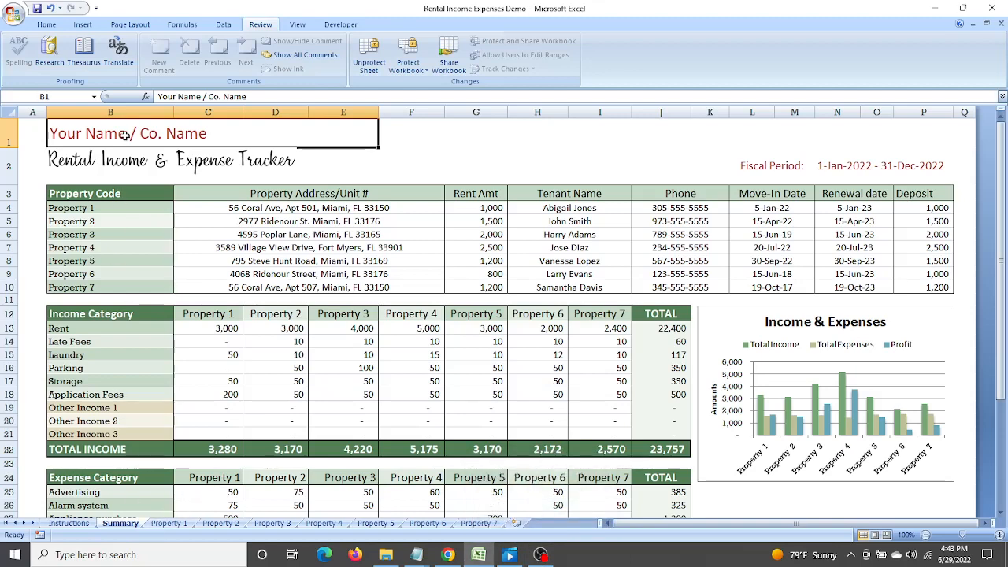
Review the address and unit entries of Properties 1 to 7 in the Summary sheet's property table
{"action": "left_click", "coordinate": [268, 211]}
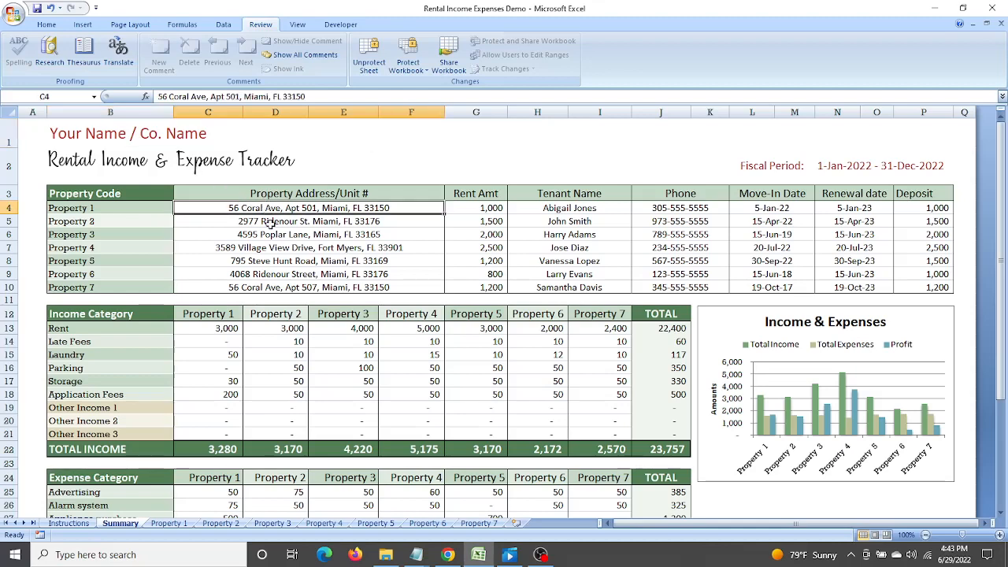
{"action": "left_click", "coordinate": [268, 222]}
{"action": "left_click", "coordinate": [268, 236]}
{"action": "left_click", "coordinate": [268, 248]}
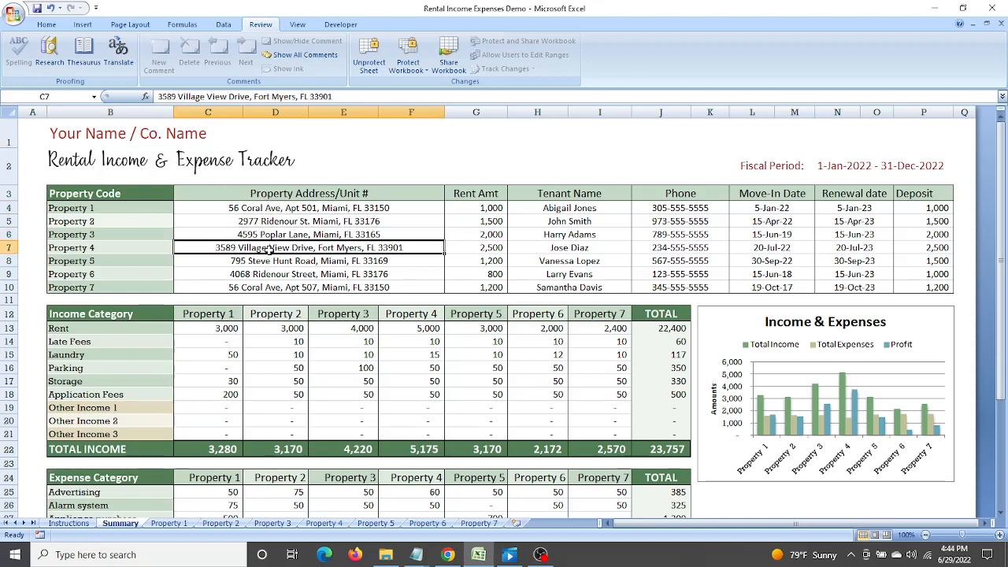
{"action": "left_click", "coordinate": [268, 261]}
{"action": "left_click", "coordinate": [266, 274]}
{"action": "left_click", "coordinate": [266, 287]}
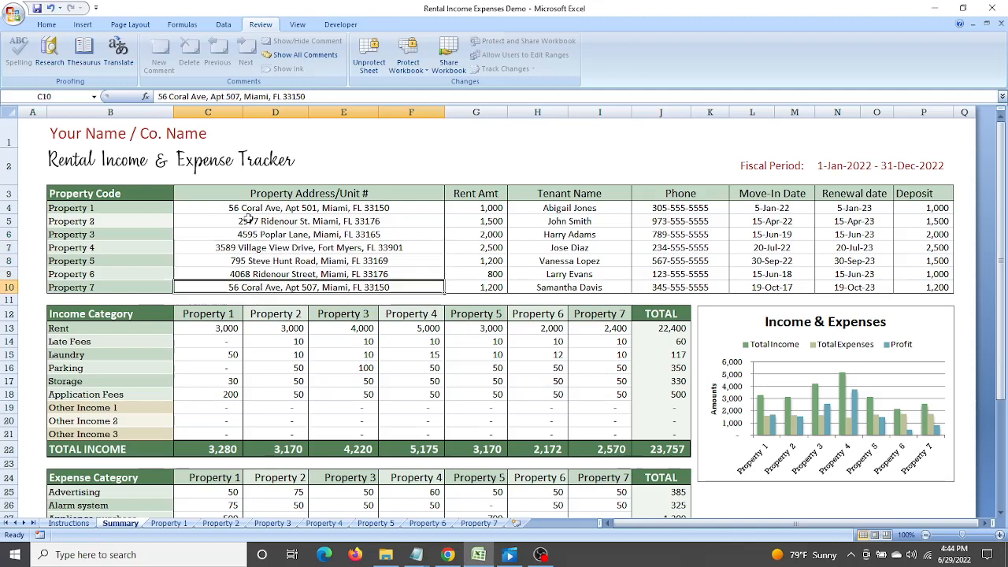
{"action": "left_click", "coordinate": [253, 208]}
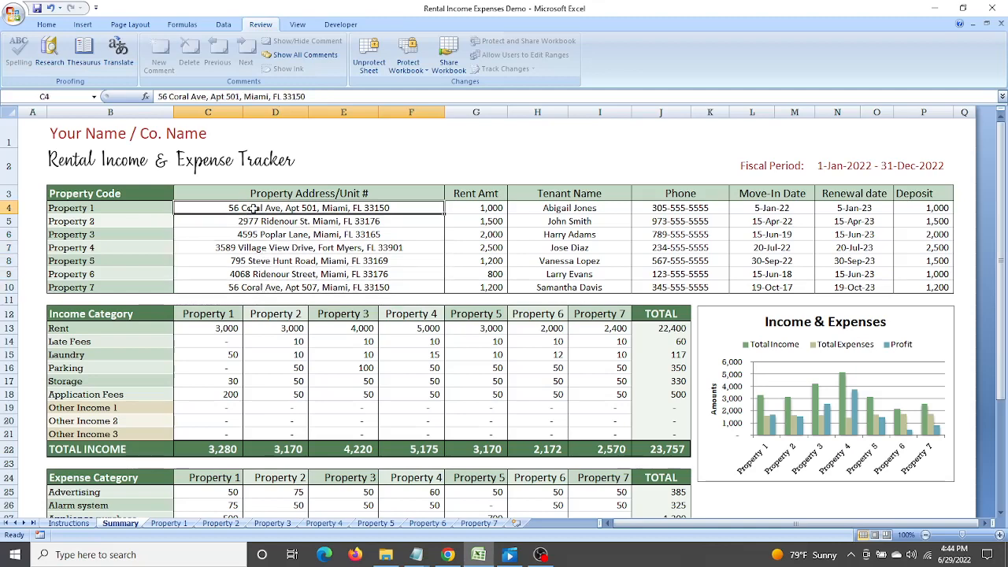
Review Property 1's code, rent amount, tenant name, phone, move-in date, renewal date and deposit
{"action": "left_click", "coordinate": [126, 207]}
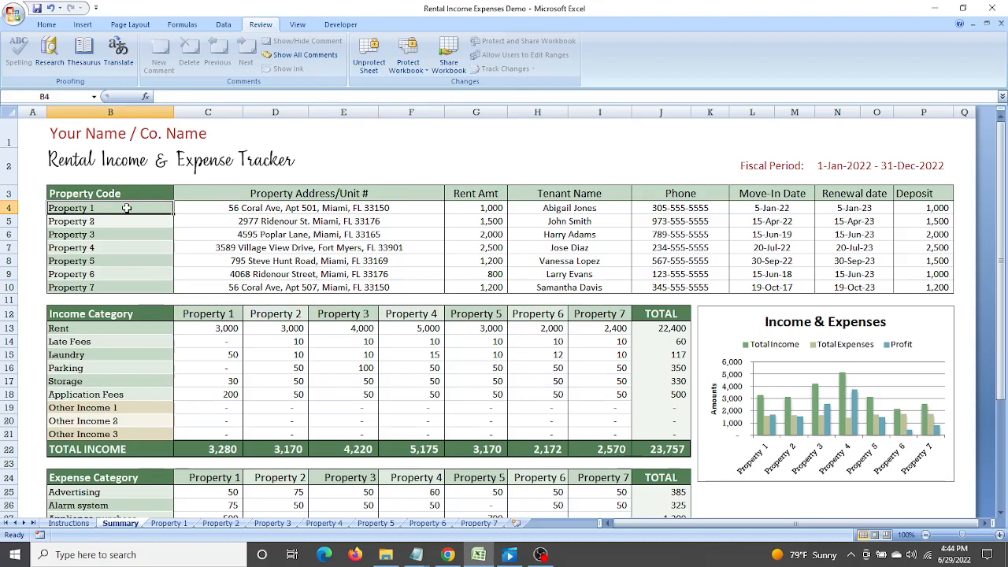
{"action": "left_click", "coordinate": [486, 208]}
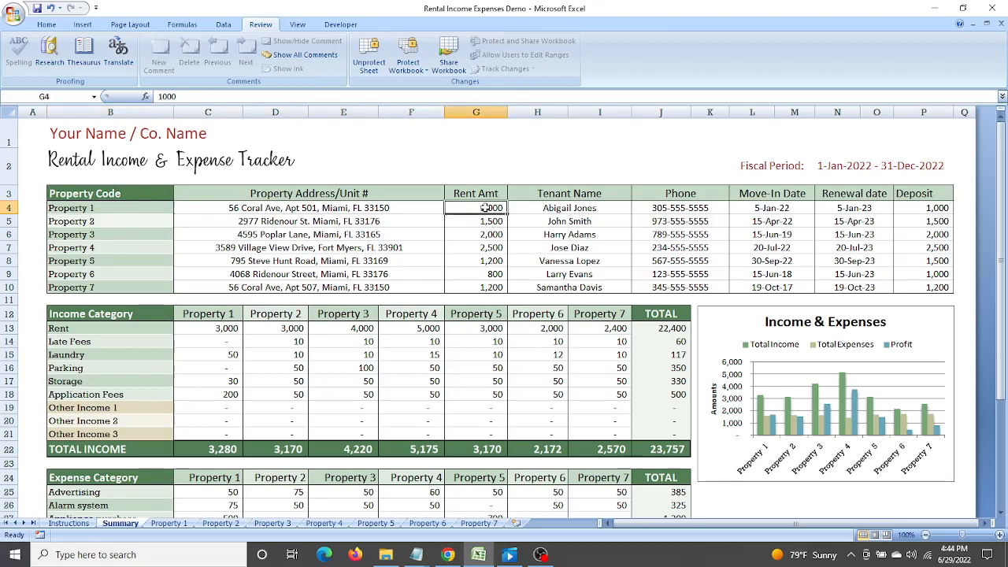
{"action": "left_click", "coordinate": [542, 208]}
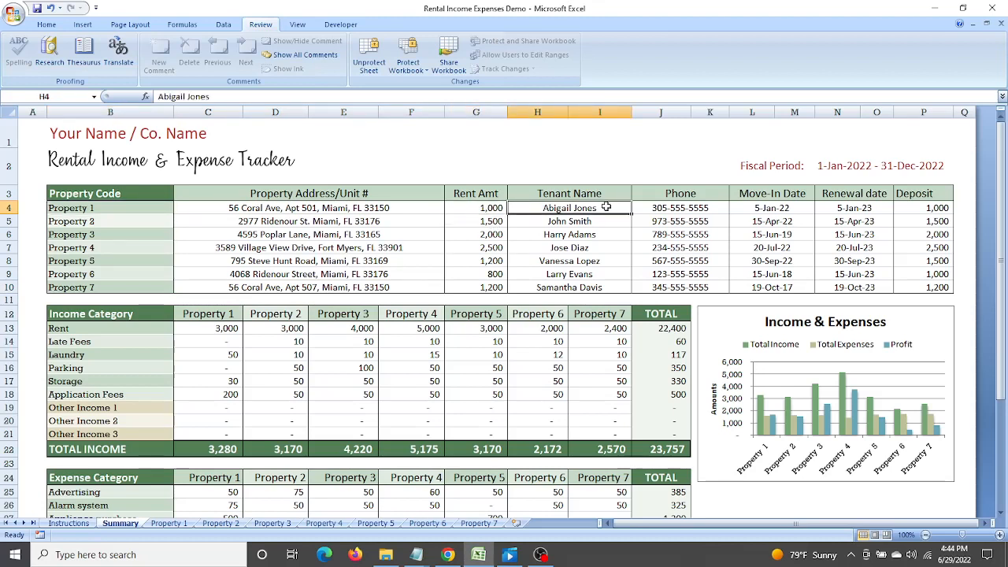
{"action": "left_click", "coordinate": [667, 207]}
{"action": "left_click", "coordinate": [770, 211]}
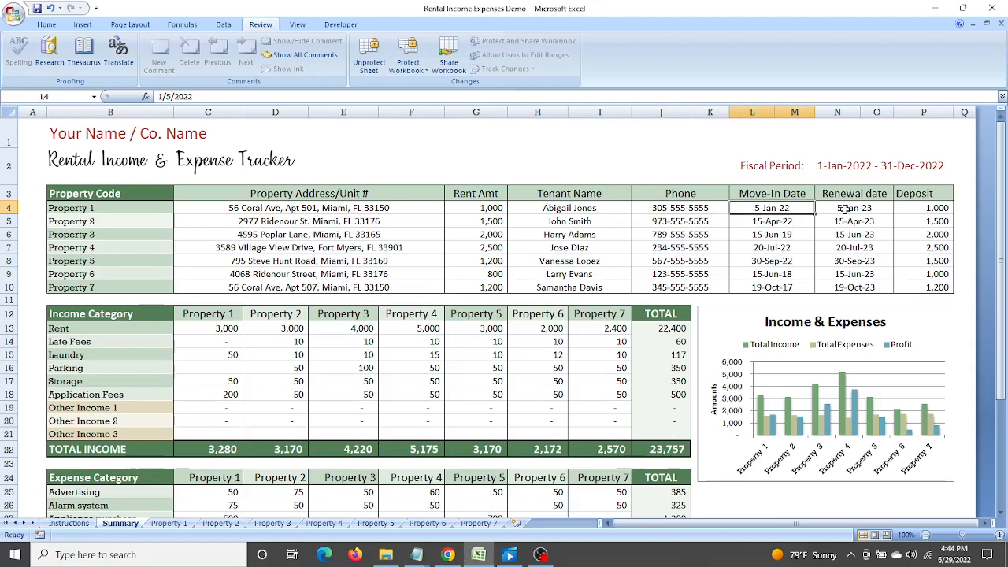
{"action": "left_click", "coordinate": [844, 209]}
{"action": "left_click", "coordinate": [910, 208]}
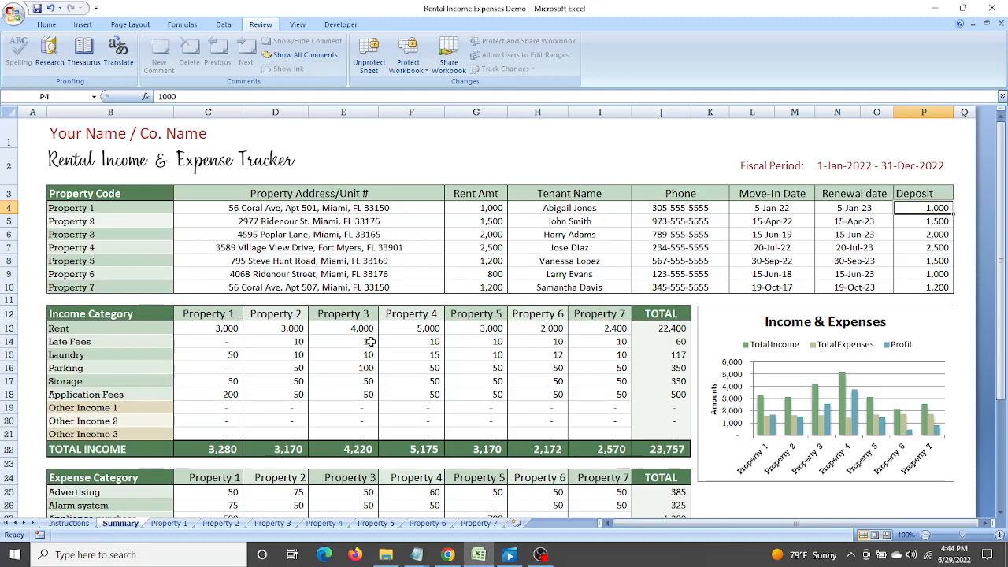
Examine the Income Category table: property columns, Property 1's rent, laundry, parking and storage cells, and the total income row
{"action": "scroll", "coordinate": [369, 341], "scroll_direction": "down", "scroll_amount": 1}
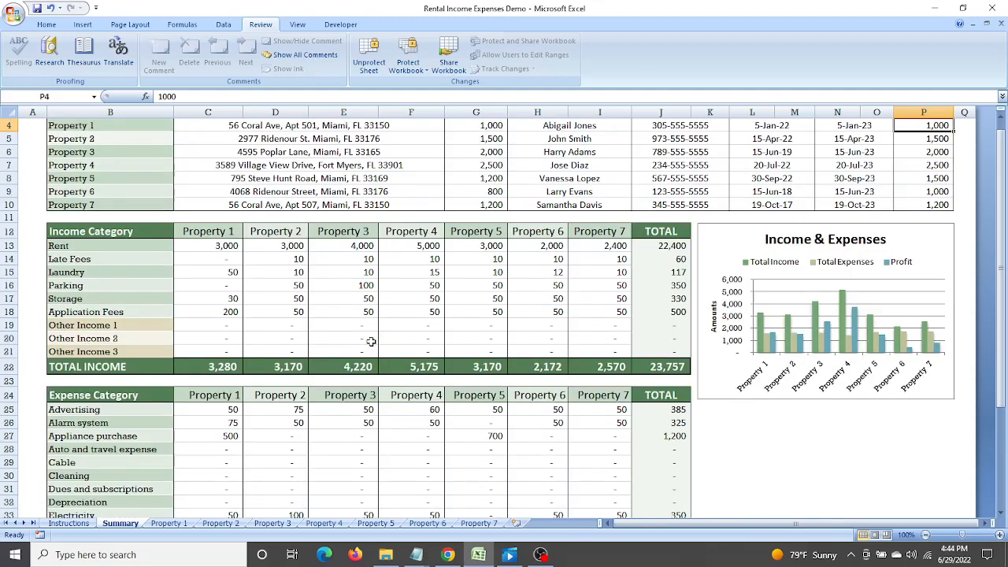
{"action": "left_click", "coordinate": [206, 232]}
{"action": "left_click", "coordinate": [272, 231]}
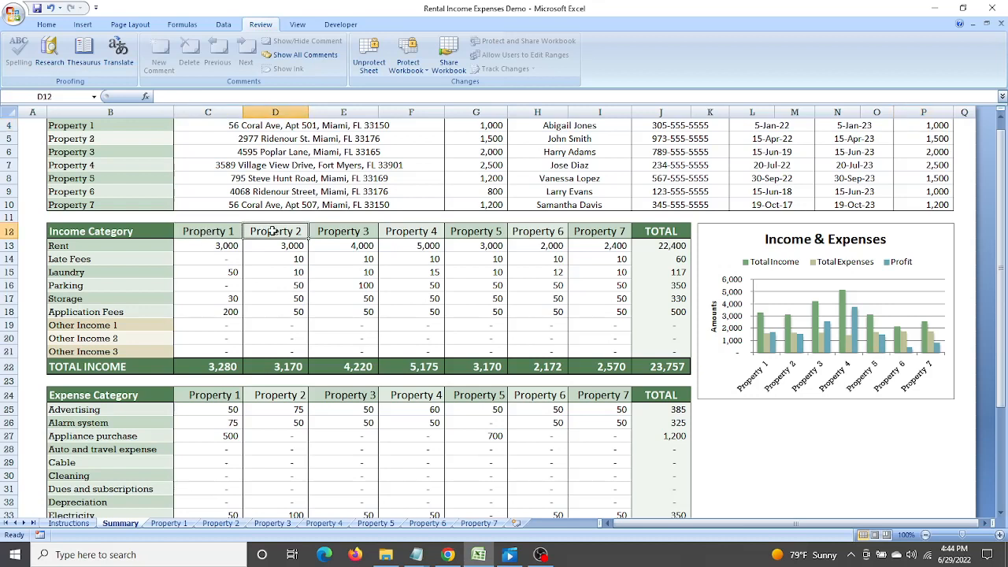
{"action": "left_click", "coordinate": [212, 246]}
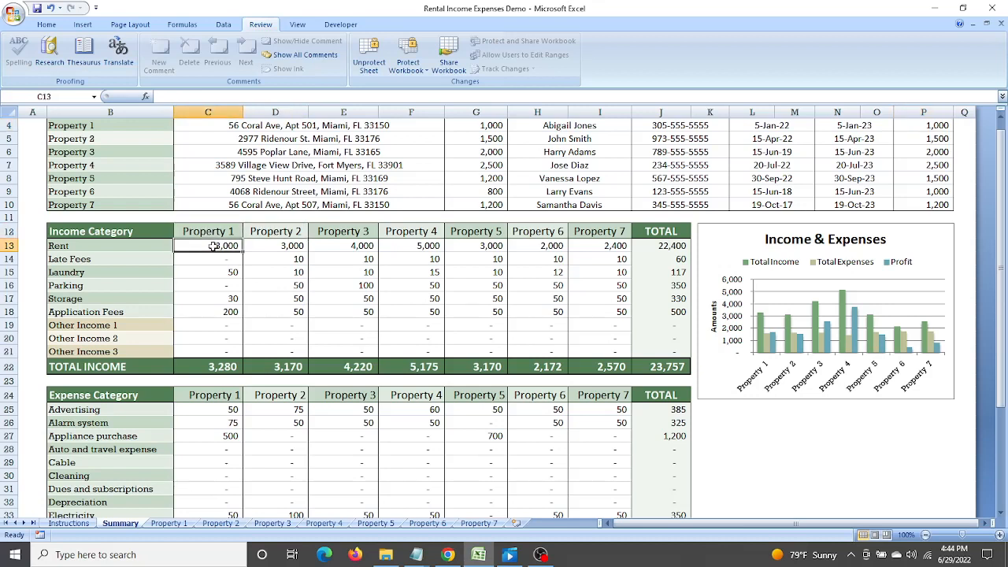
{"action": "left_click", "coordinate": [210, 272]}
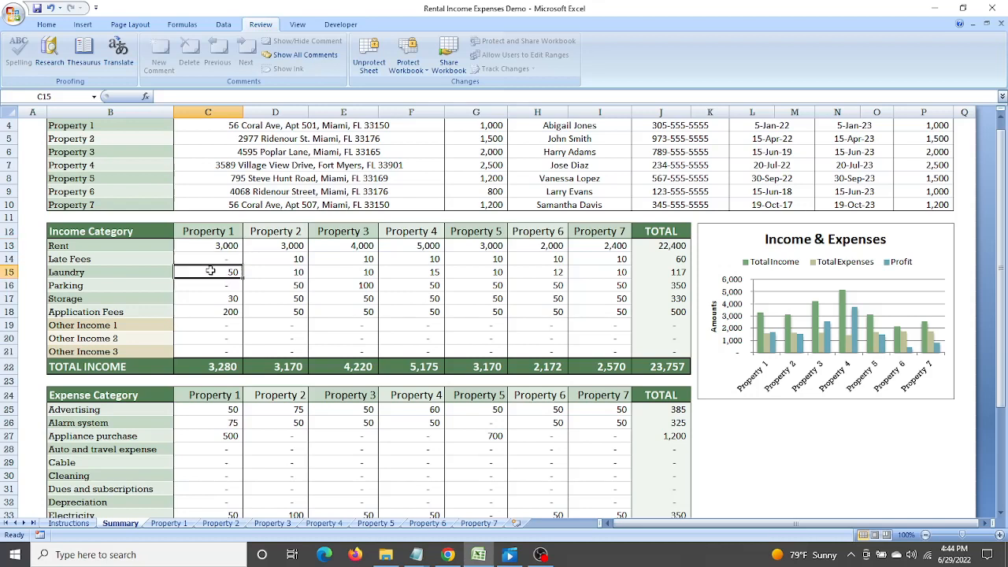
{"action": "left_click", "coordinate": [211, 284]}
{"action": "left_click", "coordinate": [210, 298]}
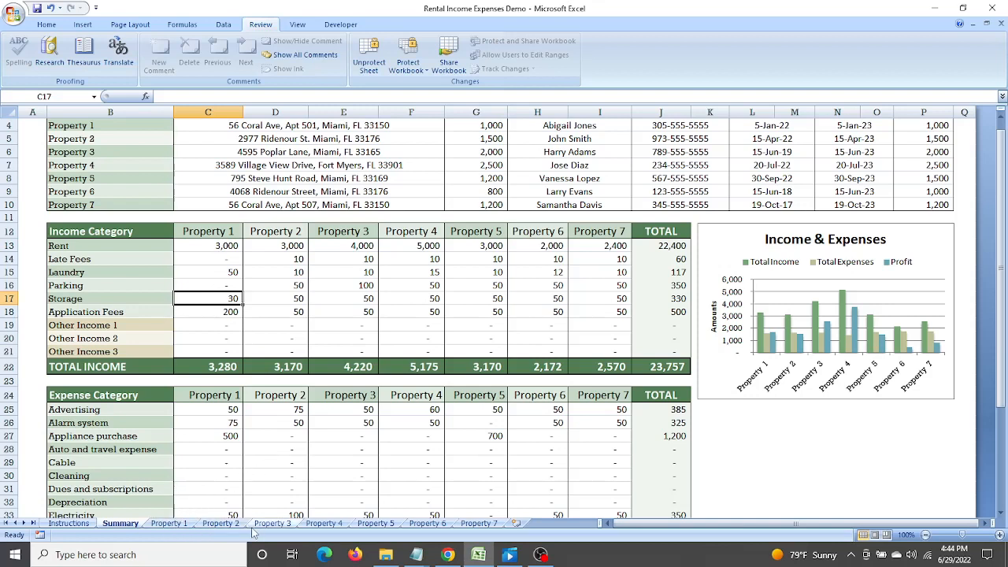
{"action": "left_click", "coordinate": [219, 366]}
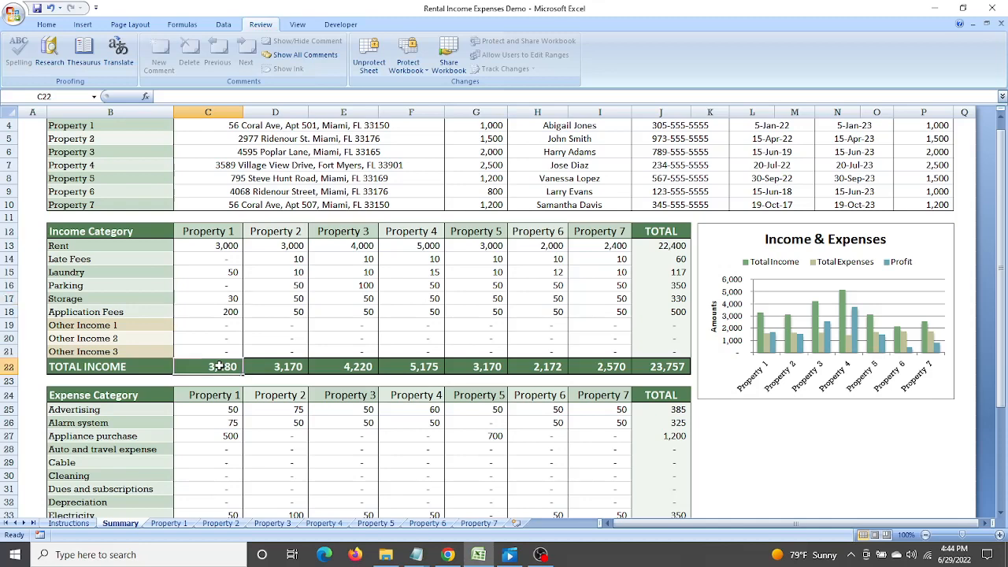
{"action": "left_click", "coordinate": [299, 369]}
Examine the Expense Category table, from the advertising amounts per property down to Property 1's total expenses and profit
{"action": "scroll", "coordinate": [195, 385], "scroll_direction": "down", "scroll_amount": 5}
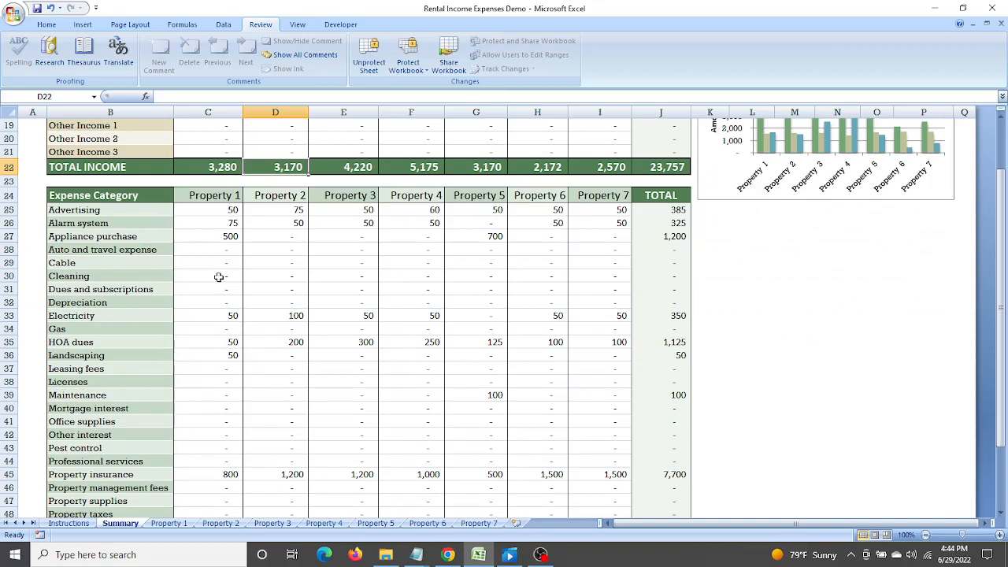
{"action": "left_click", "coordinate": [230, 210]}
{"action": "left_click", "coordinate": [268, 210]}
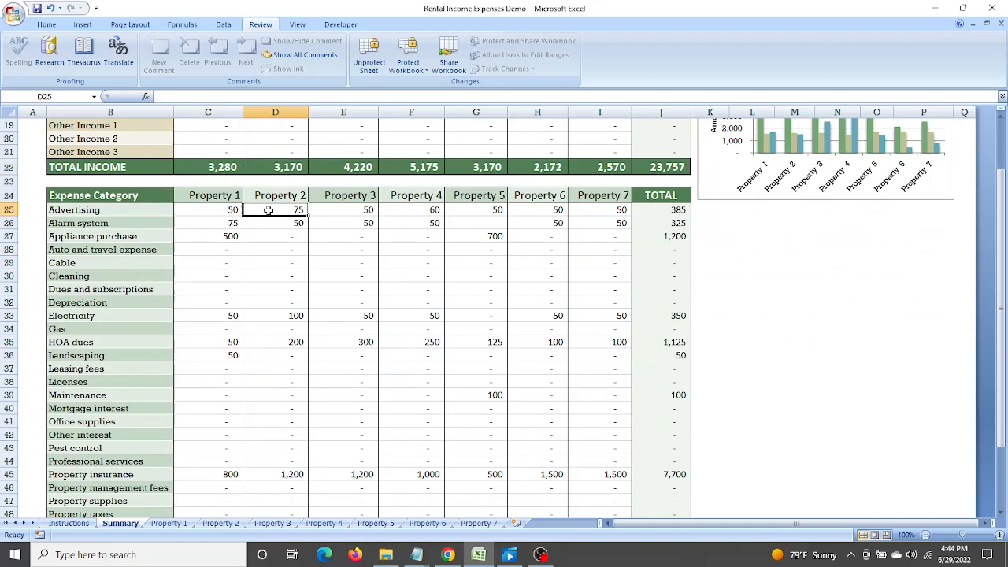
{"action": "left_click", "coordinate": [323, 210]}
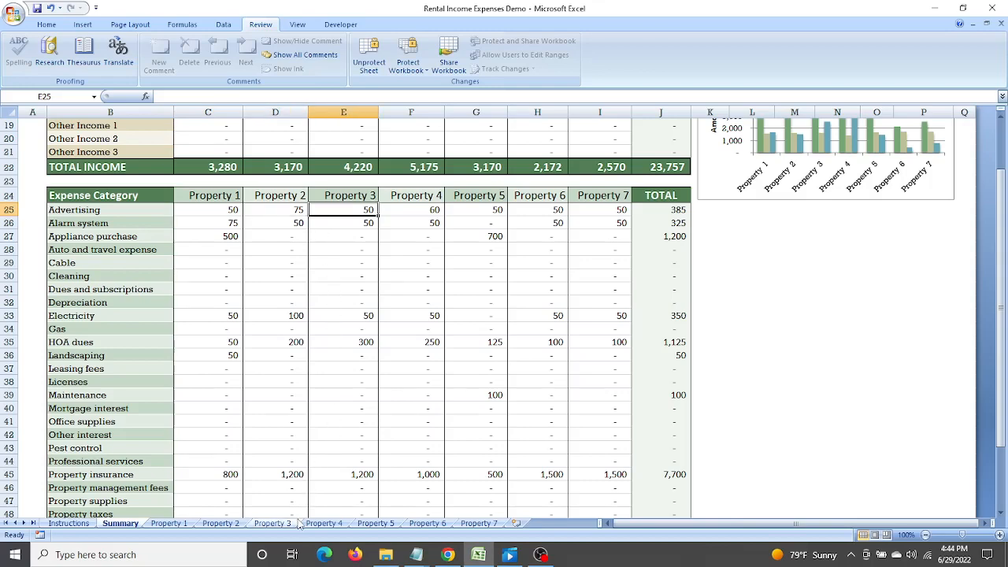
{"action": "scroll", "coordinate": [232, 396], "scroll_direction": "down", "scroll_amount": 9}
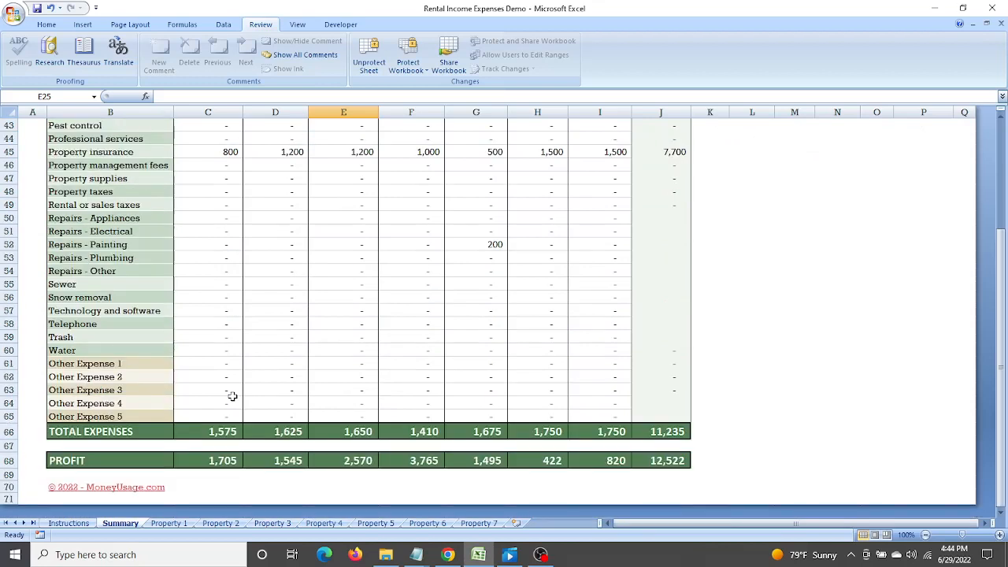
{"action": "left_click", "coordinate": [220, 394]}
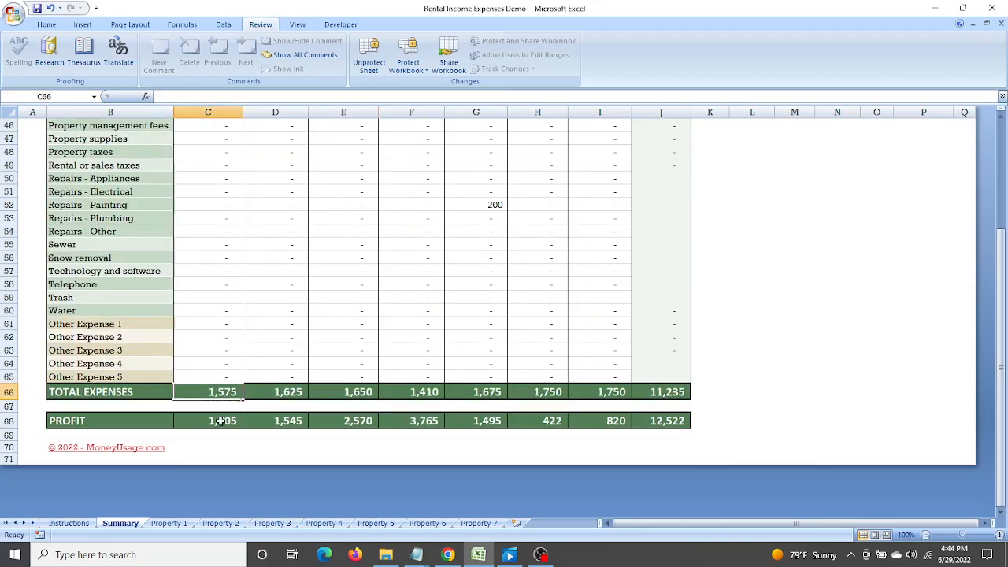
{"action": "left_click", "coordinate": [220, 421]}
{"action": "scroll", "coordinate": [241, 326], "scroll_direction": "up", "scroll_amount": 13}
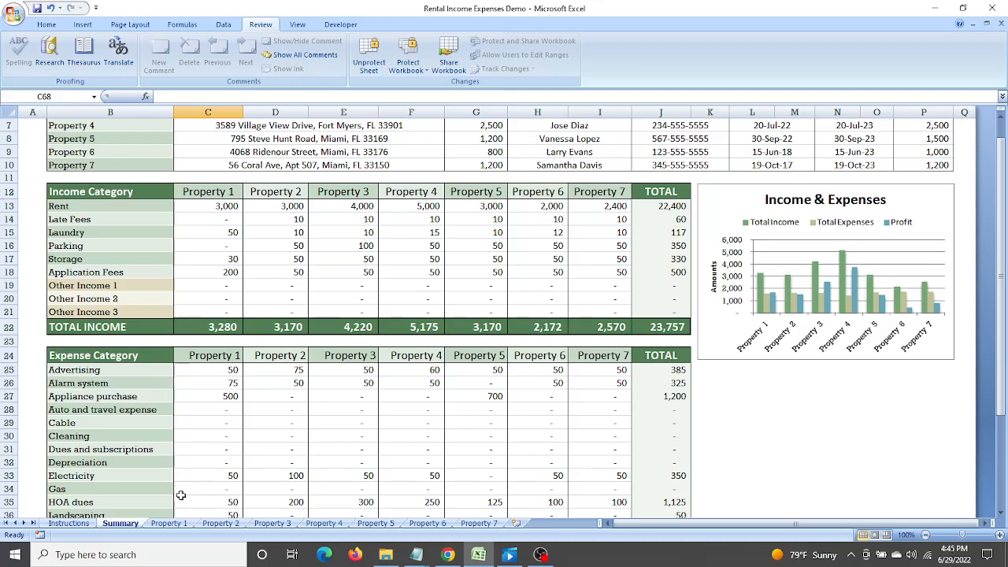
Compare the address heading on the Property 1 sheet with Property 1's address on the Summary sheet, ending on the Property 1 sheet
{"action": "left_click", "coordinate": [180, 522]}
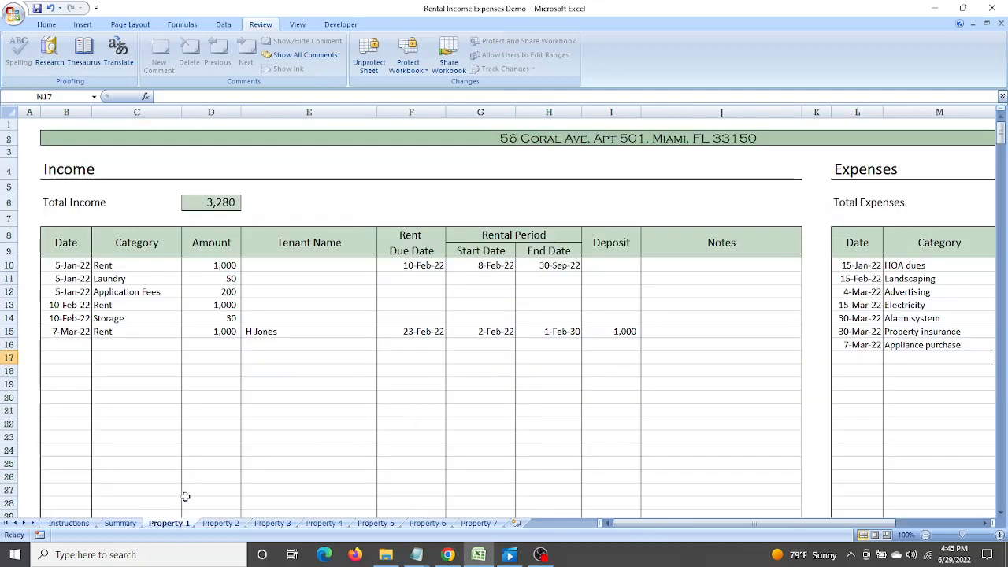
{"action": "left_click", "coordinate": [354, 138]}
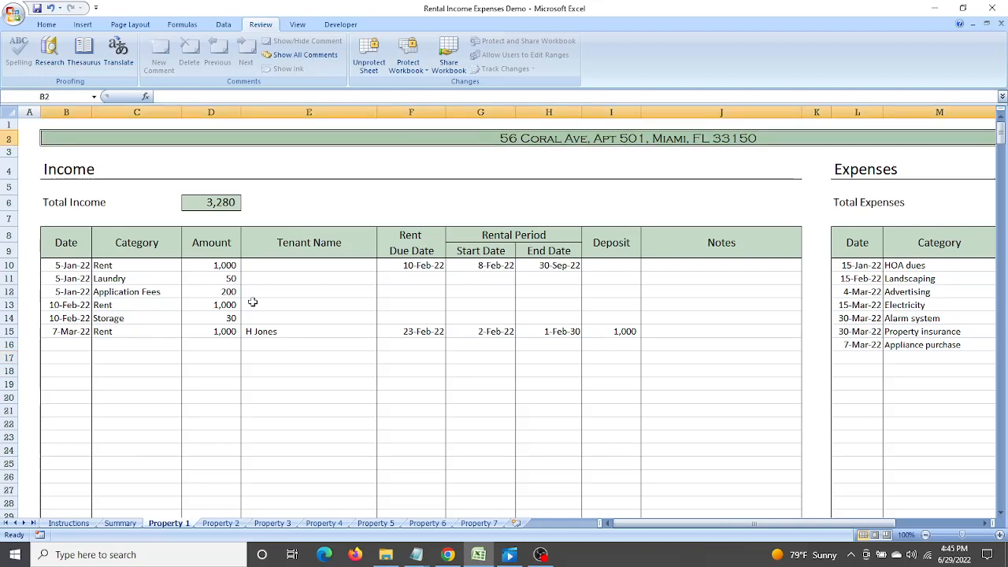
{"action": "left_click", "coordinate": [120, 522]}
{"action": "scroll", "coordinate": [258, 128], "scroll_direction": "up", "scroll_amount": 2}
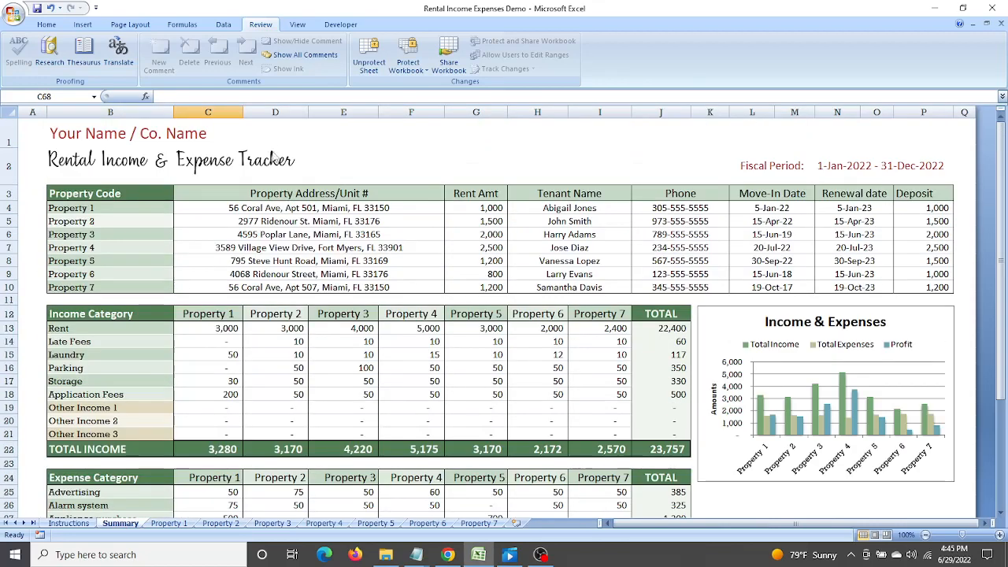
{"action": "left_click", "coordinate": [268, 208]}
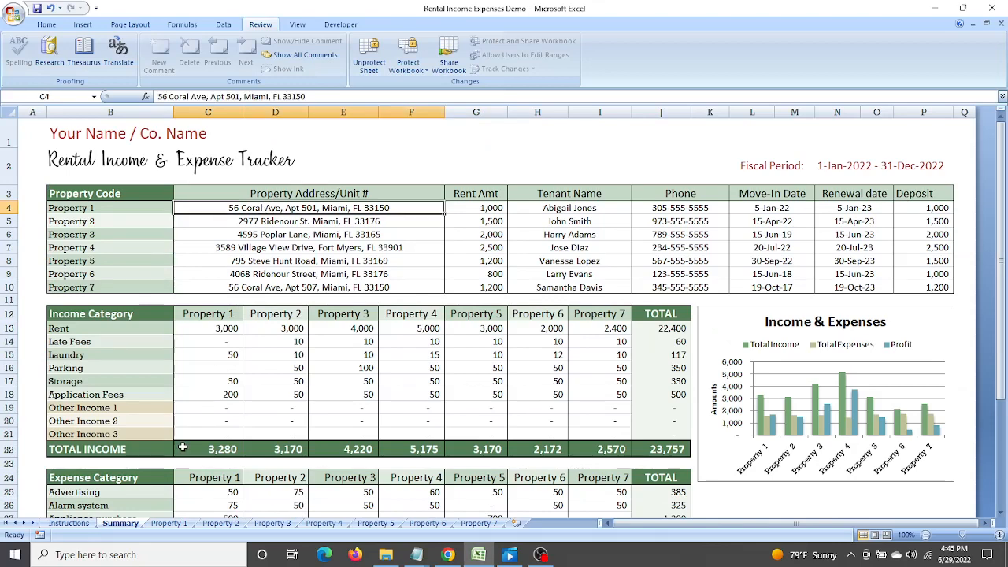
{"action": "left_click", "coordinate": [169, 523]}
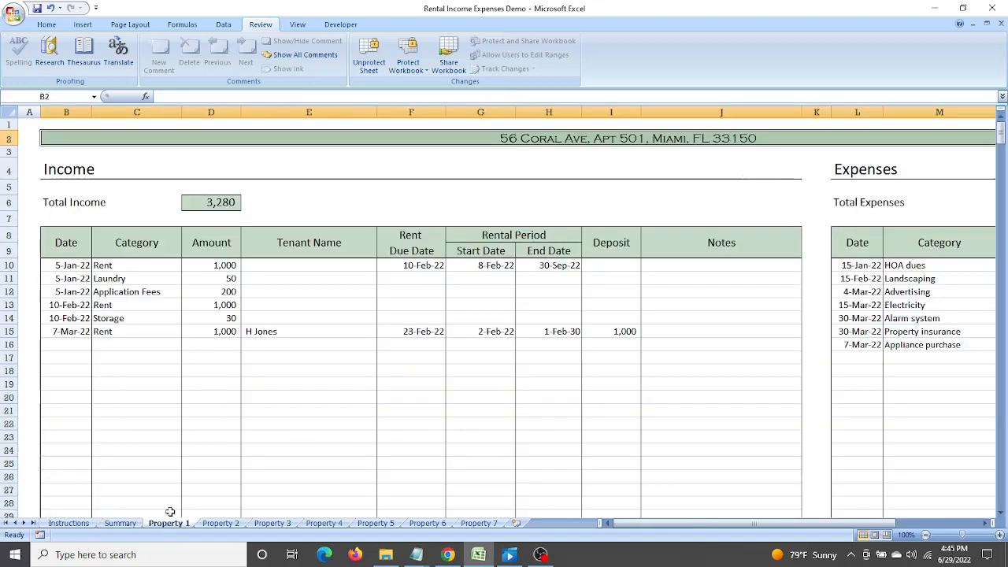
Look through the available income categories for the first income entry without changing its category
{"action": "left_click", "coordinate": [122, 266]}
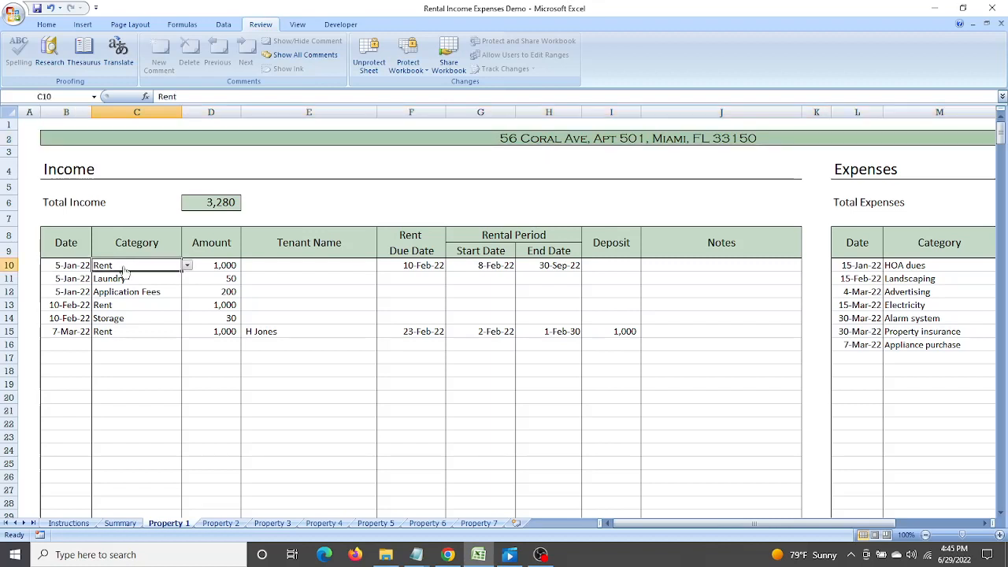
{"action": "left_click", "coordinate": [188, 267]}
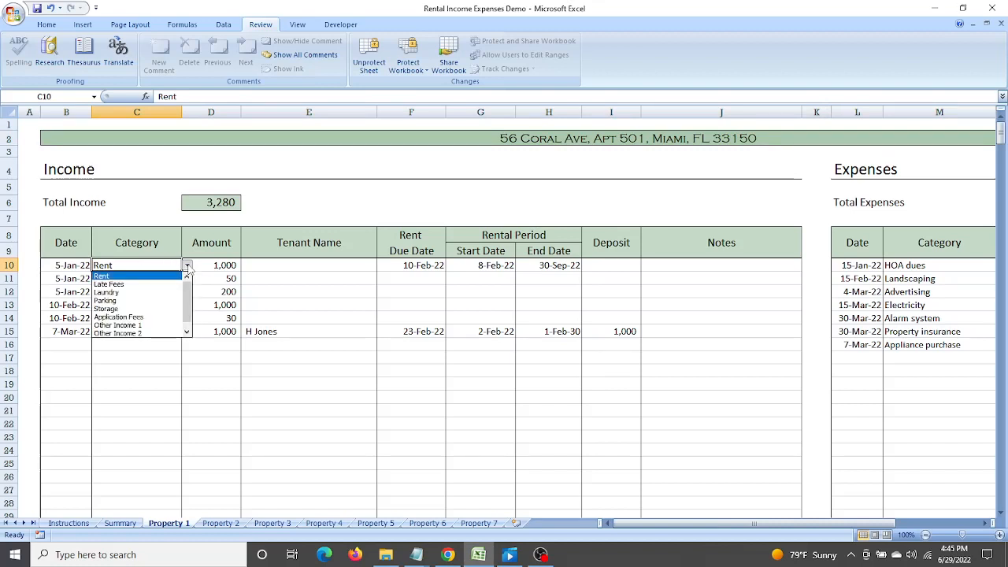
{"action": "left_click", "coordinate": [170, 269]}
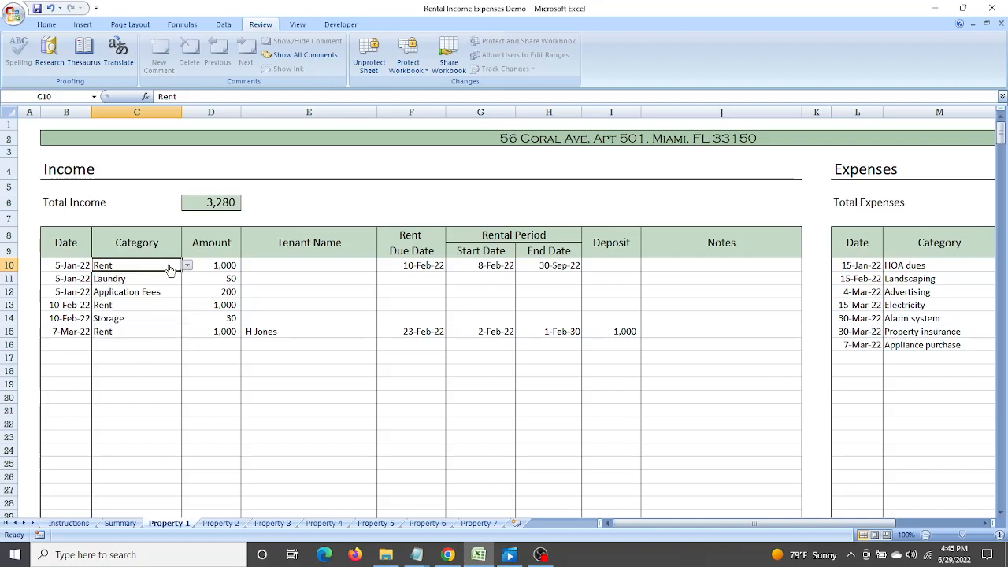
Add an income entry in row 16 dated 6-Mar with the category Parking and an amount of 20
{"action": "left_click", "coordinate": [80, 344]}
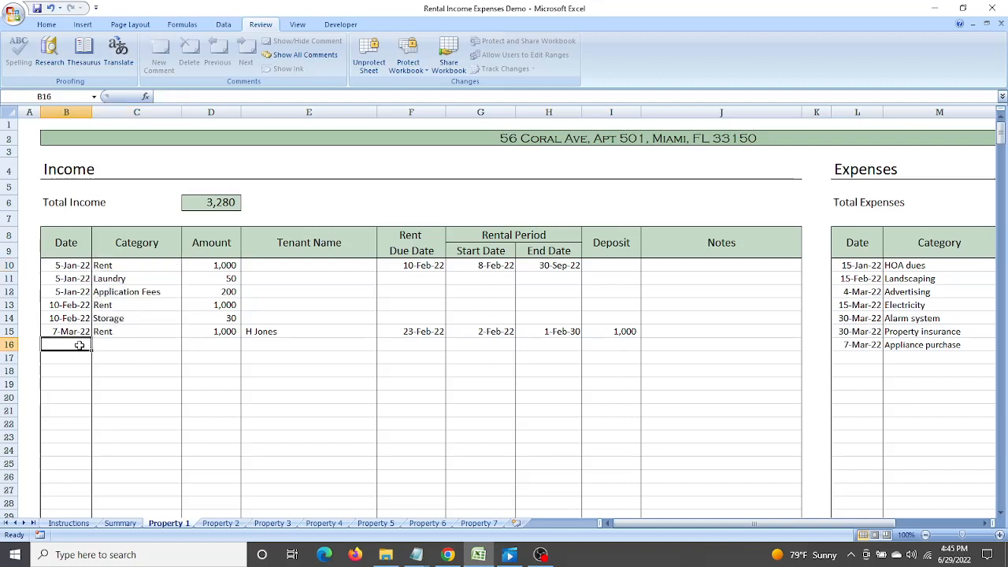
{"action": "type", "text": "6"}
{"action": "type", "text": "-Mar"}
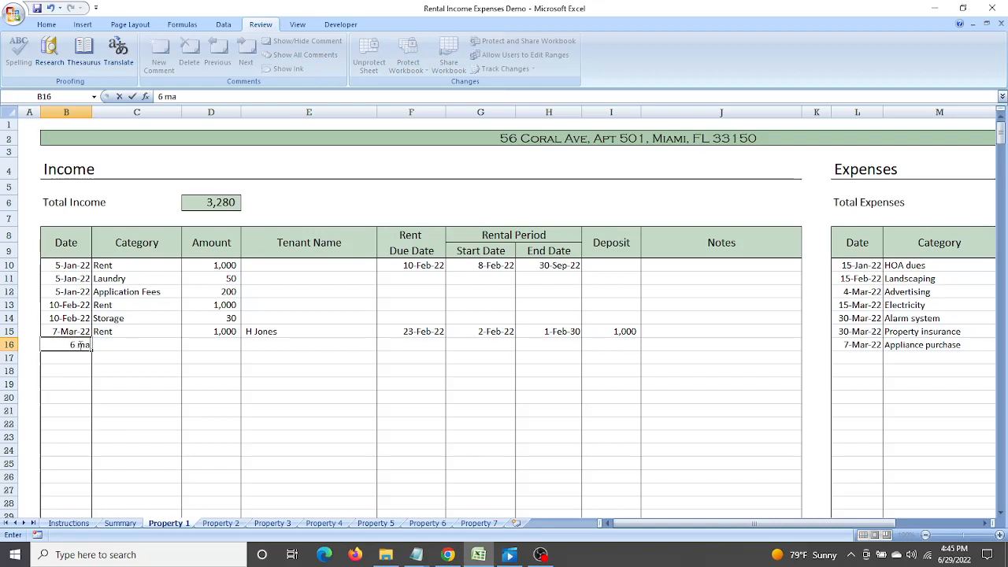
{"action": "key", "text": "Return"}
{"action": "left_click", "coordinate": [115, 341]}
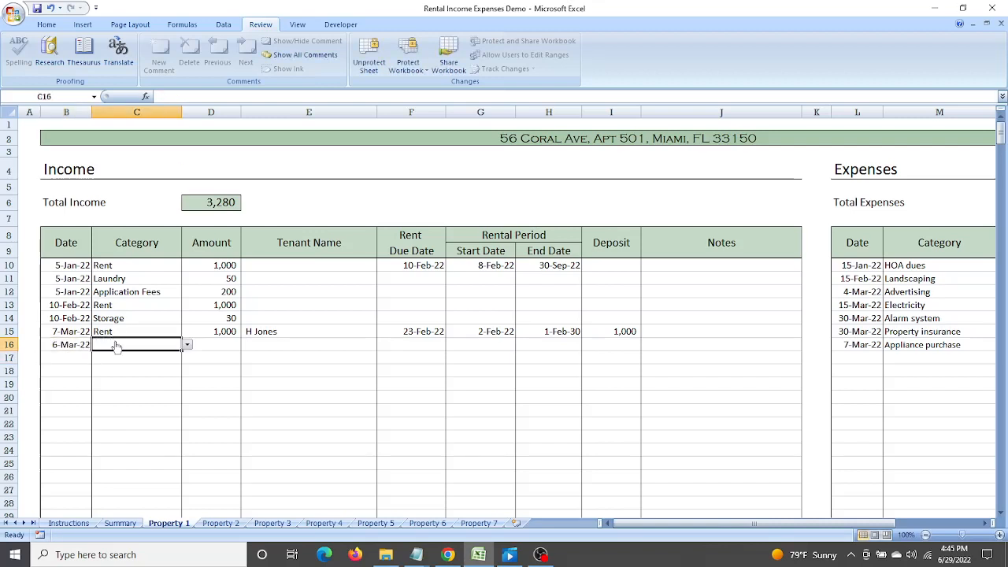
{"action": "left_click", "coordinate": [187, 345]}
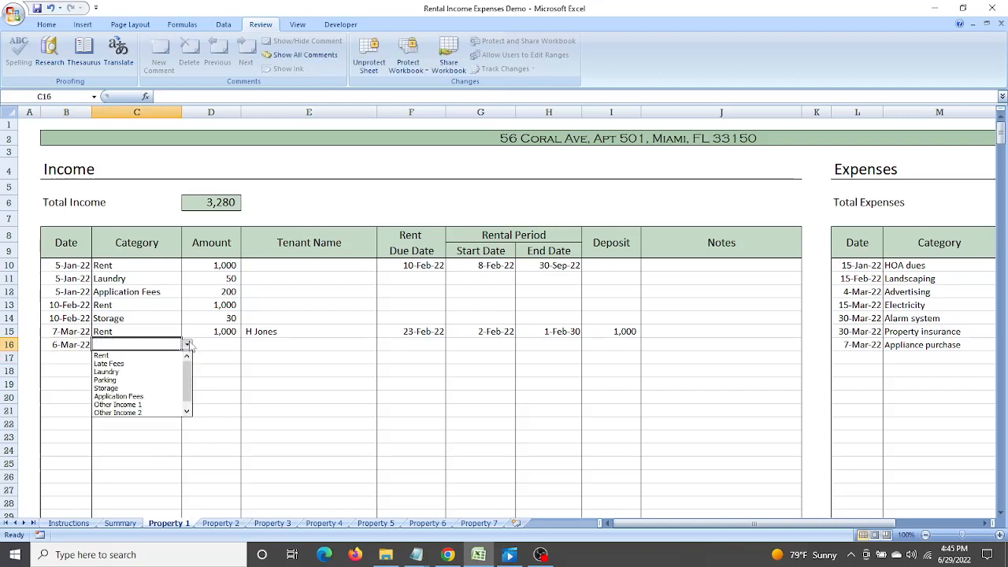
{"action": "left_click", "coordinate": [141, 380]}
{"action": "left_click", "coordinate": [215, 344]}
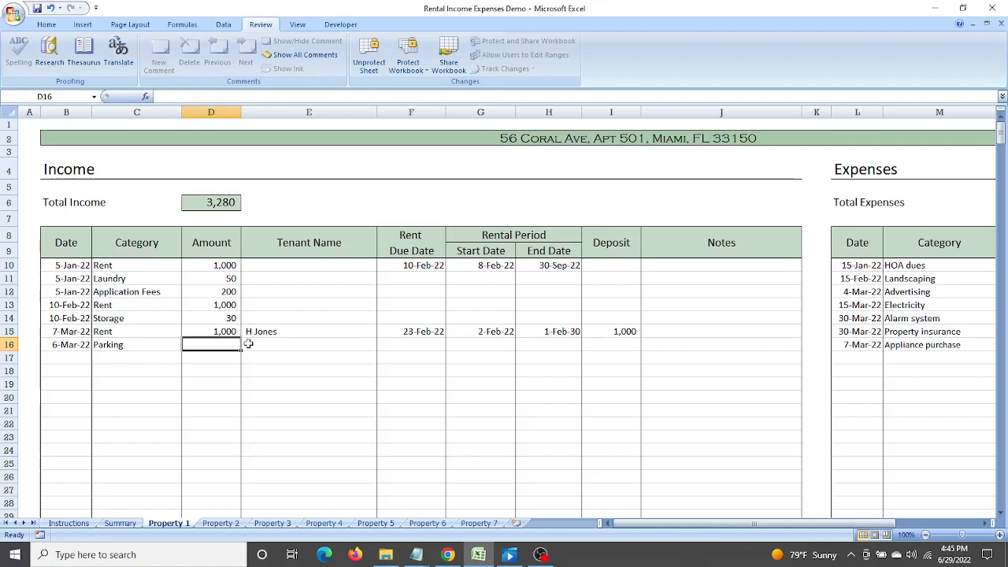
{"action": "type", "text": "20"}
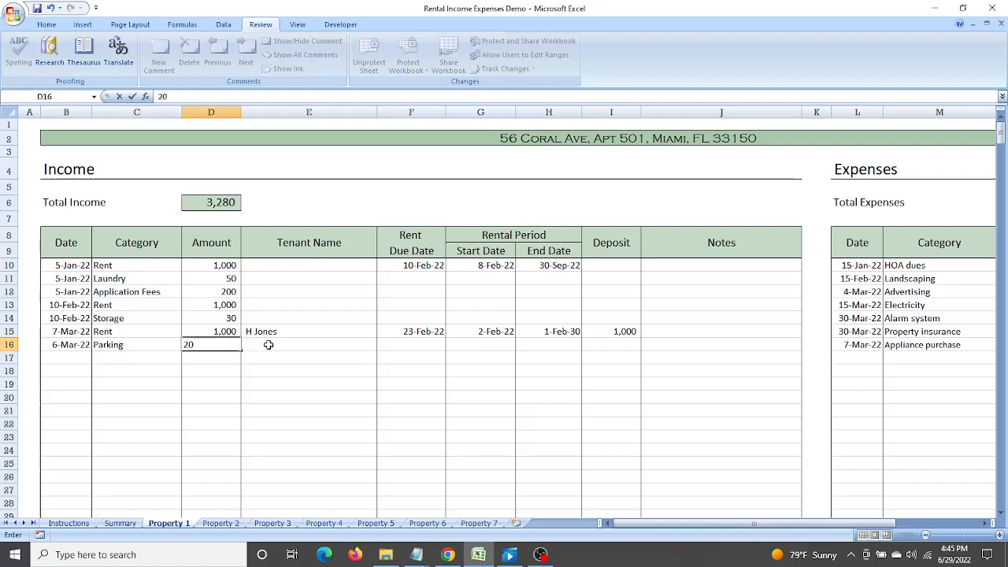
{"action": "left_click", "coordinate": [268, 344]}
Add an income entry in row 17 with the category Rent, an amount of 1000 and the date Apr 15
{"action": "left_click", "coordinate": [136, 358]}
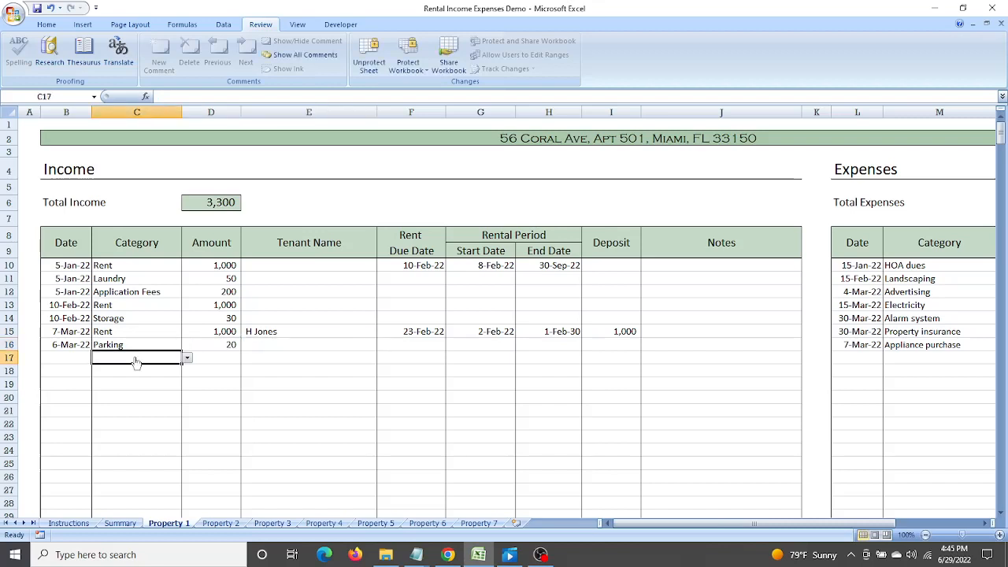
{"action": "left_click", "coordinate": [188, 358]}
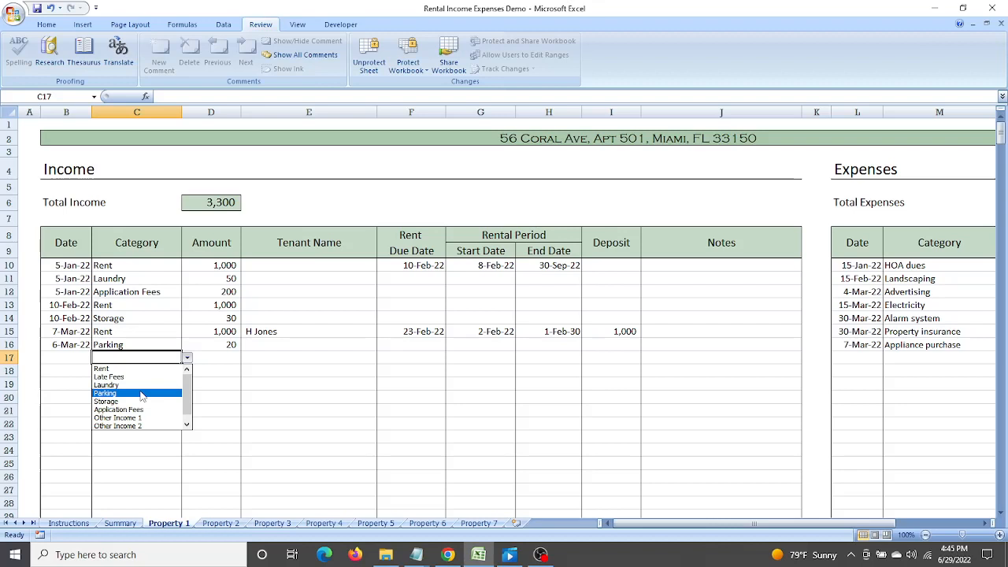
{"action": "left_click", "coordinate": [130, 368]}
{"action": "left_click", "coordinate": [202, 358]}
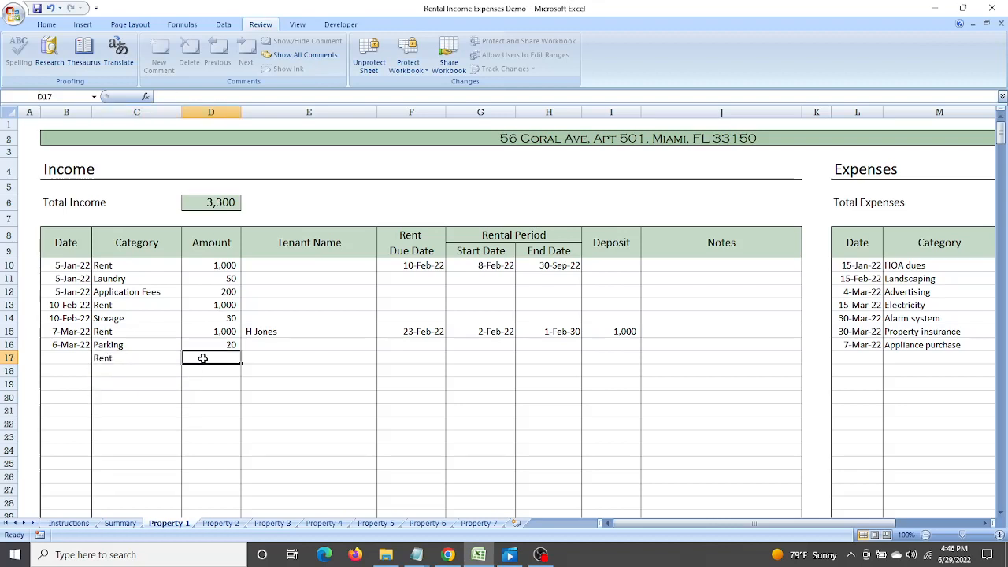
{"action": "type", "text": "1000"}
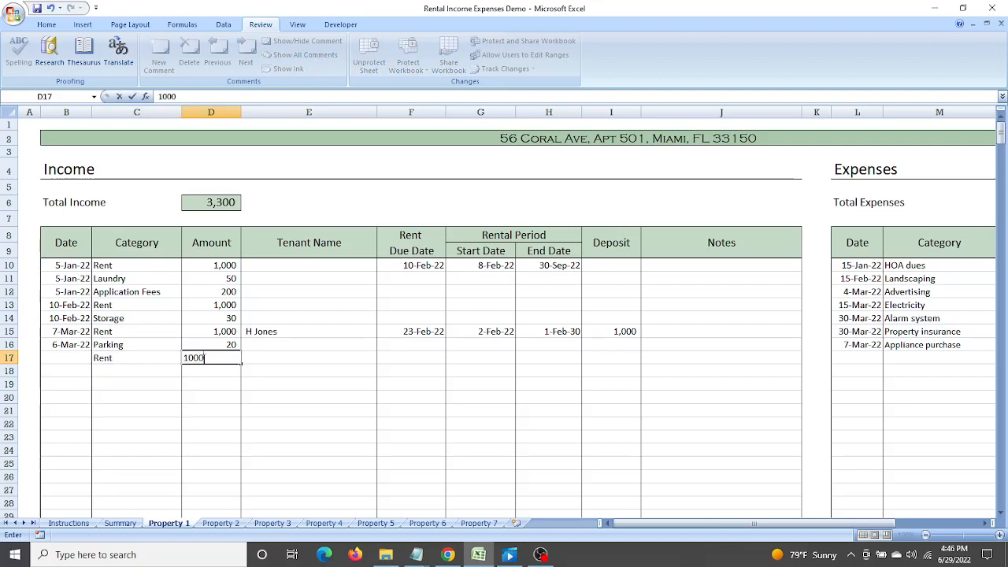
{"action": "left_click", "coordinate": [67, 358]}
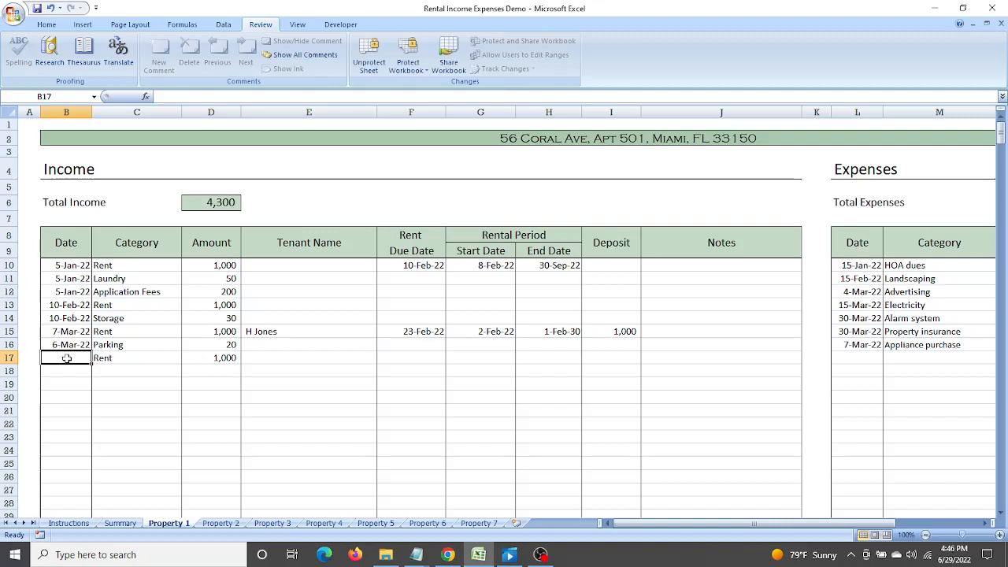
{"action": "type", "text": "apr"}
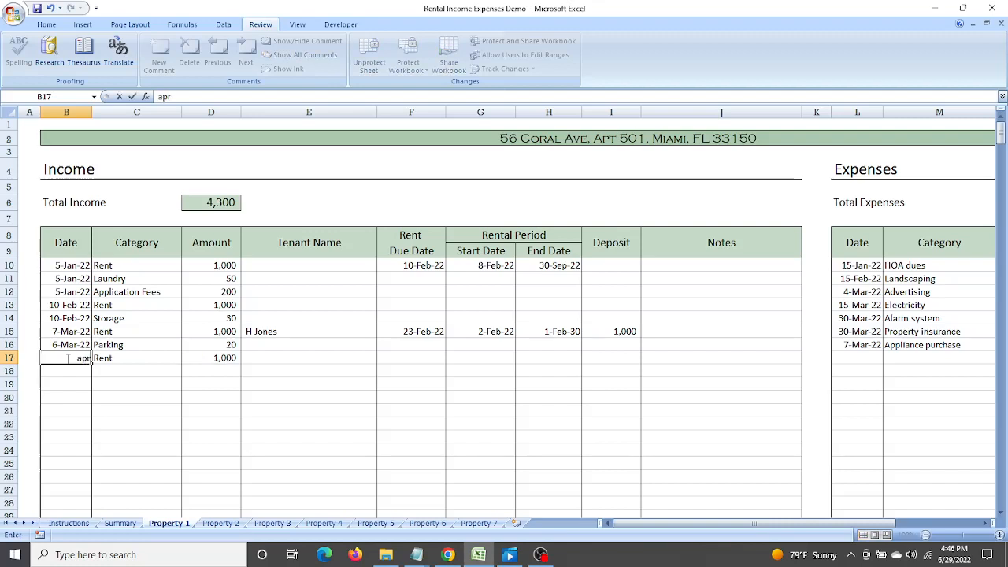
{"action": "type", "text": " 15"}
{"action": "key", "text": "Return"}
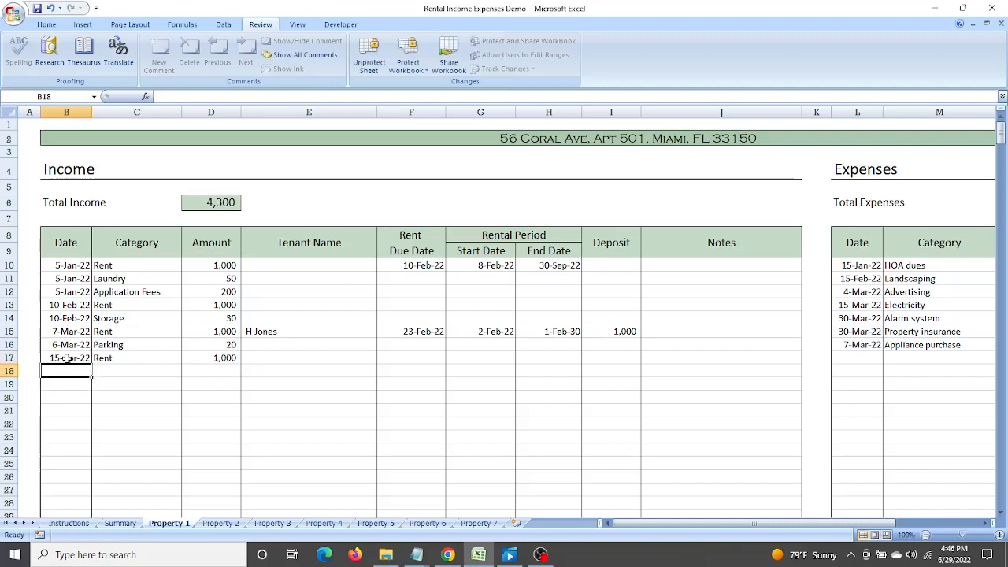
Examine the tenant name, rent due date, rental period and deposit cells of the income entries in rows 17 and 15
{"action": "left_click", "coordinate": [313, 358]}
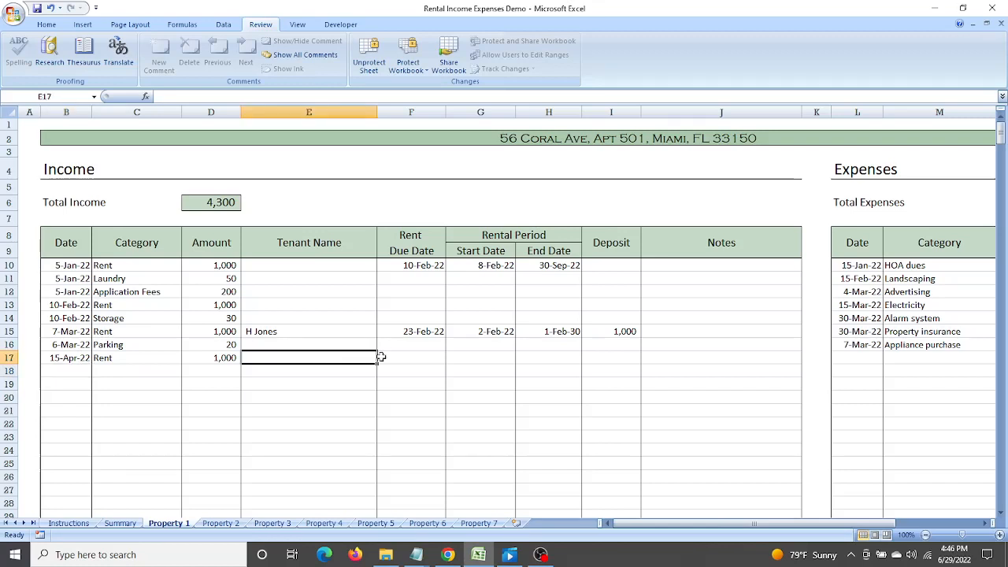
{"action": "left_click", "coordinate": [406, 358]}
{"action": "left_click", "coordinate": [478, 354]}
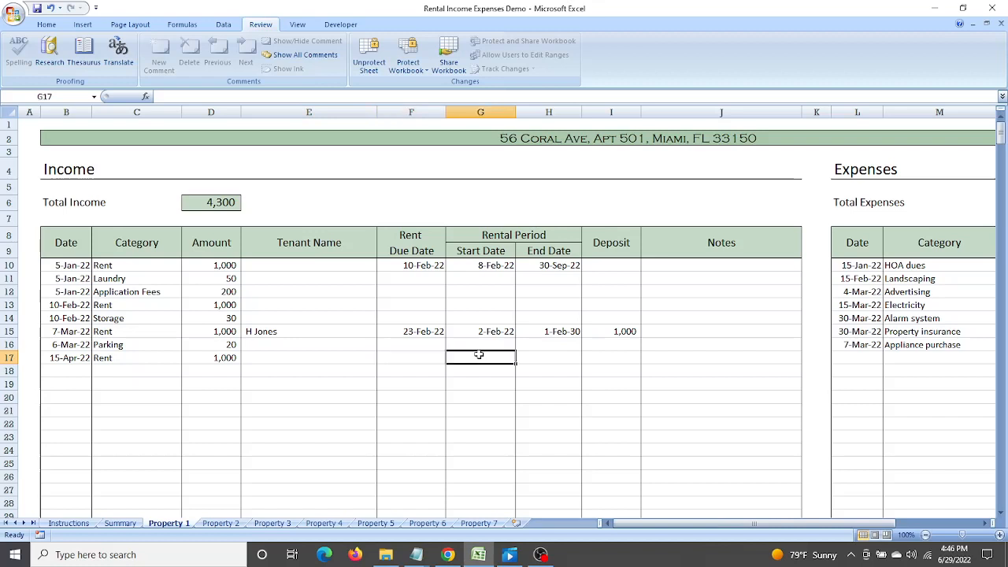
{"action": "left_click", "coordinate": [521, 356]}
{"action": "left_click", "coordinate": [588, 358]}
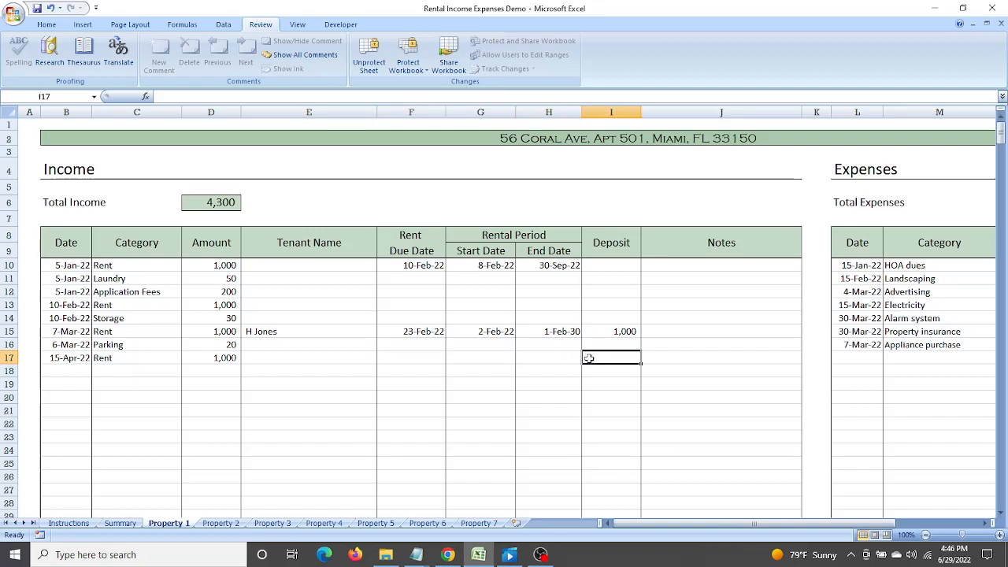
{"action": "left_click", "coordinate": [349, 331]}
{"action": "left_click", "coordinate": [394, 331]}
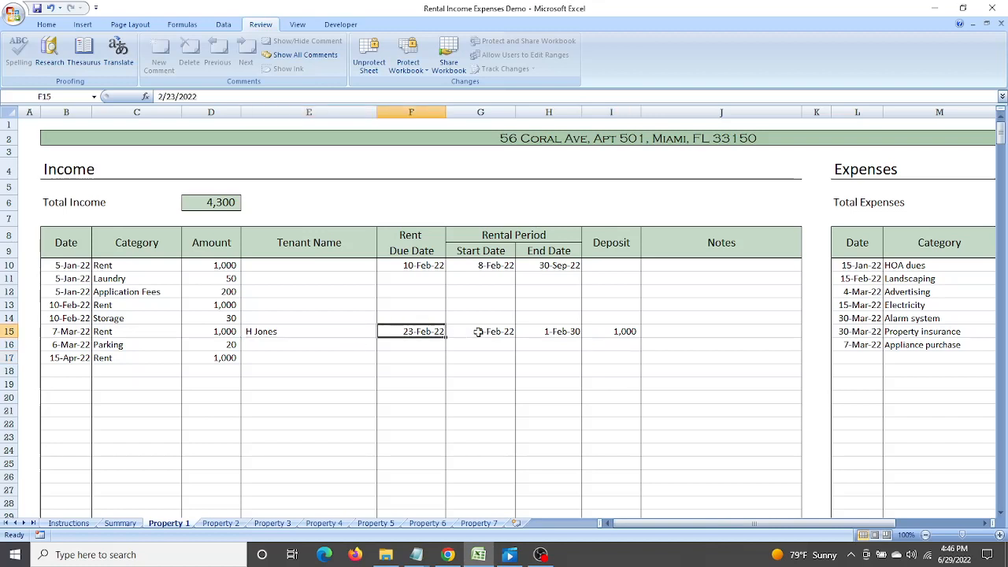
{"action": "left_click", "coordinate": [478, 331]}
{"action": "left_click", "coordinate": [531, 331]}
{"action": "left_click", "coordinate": [591, 331]}
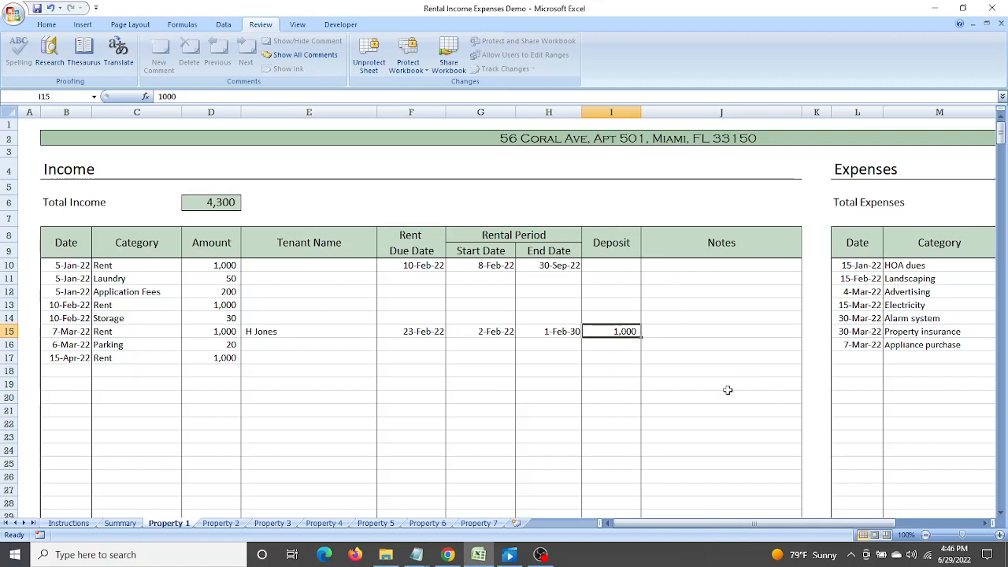
Change the category of the first expense entry on the Property 1 sheet to Advertising after trying Leasing fees
{"action": "left_click_drag", "start_coordinate": [669, 522], "coordinate": [756, 523]}
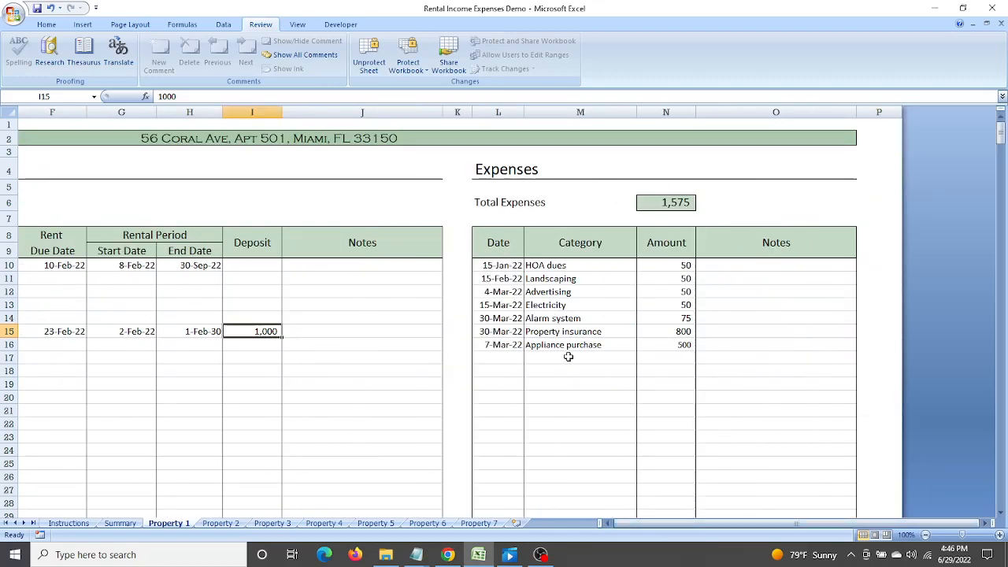
{"action": "left_click", "coordinate": [566, 268]}
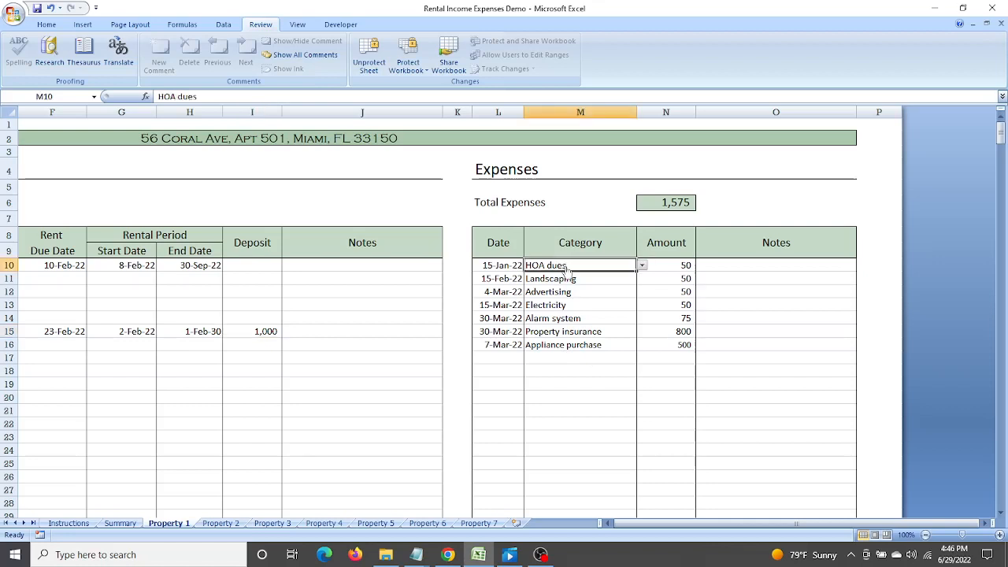
{"action": "left_click", "coordinate": [641, 266]}
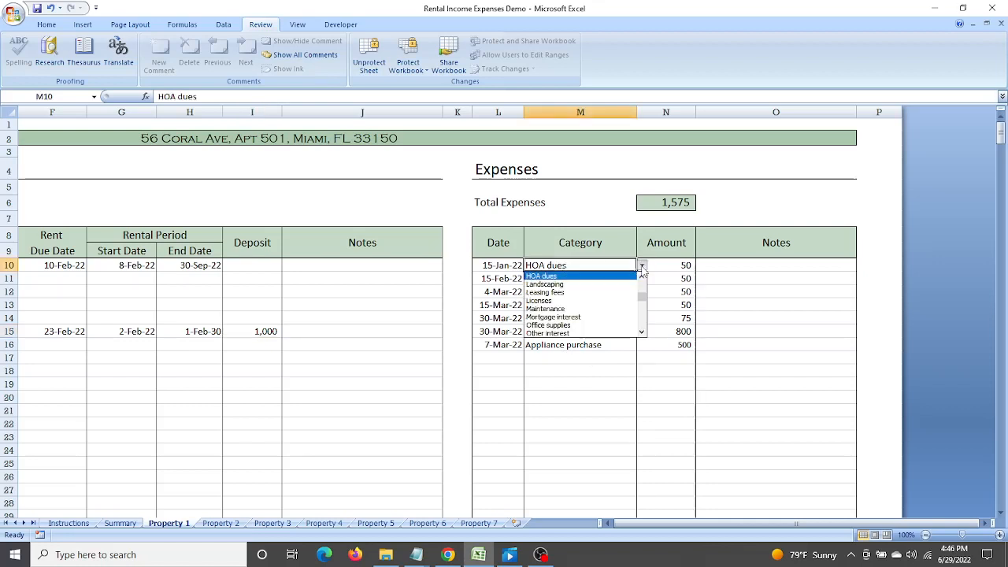
{"action": "left_click", "coordinate": [592, 293]}
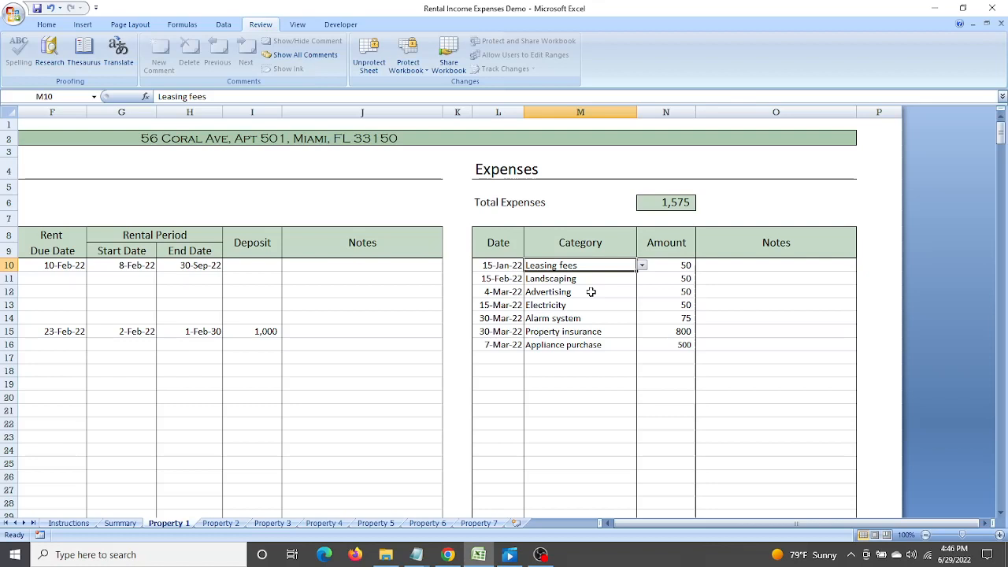
{"action": "left_click", "coordinate": [641, 266]}
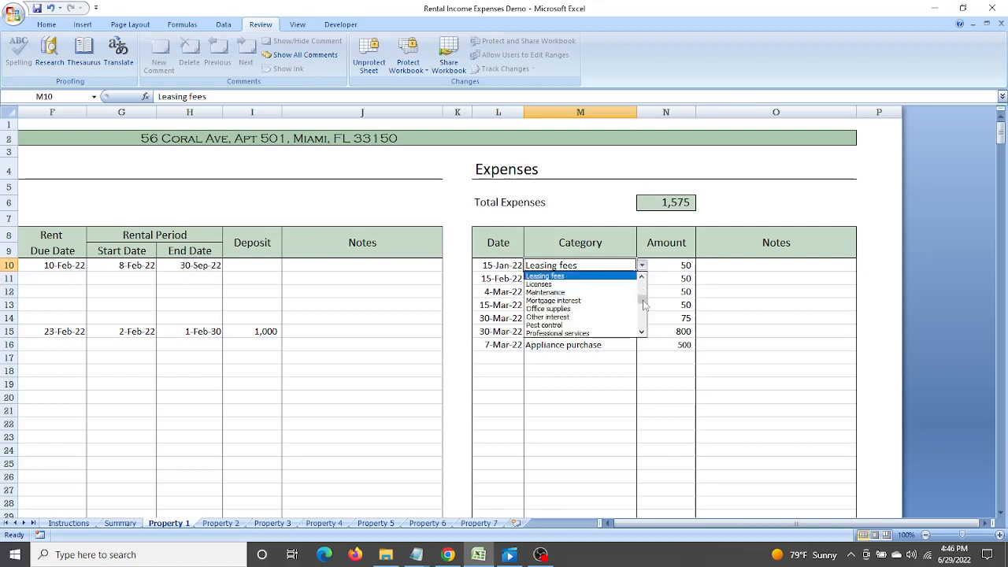
{"action": "left_click_drag", "start_coordinate": [642, 302], "coordinate": [642, 279]}
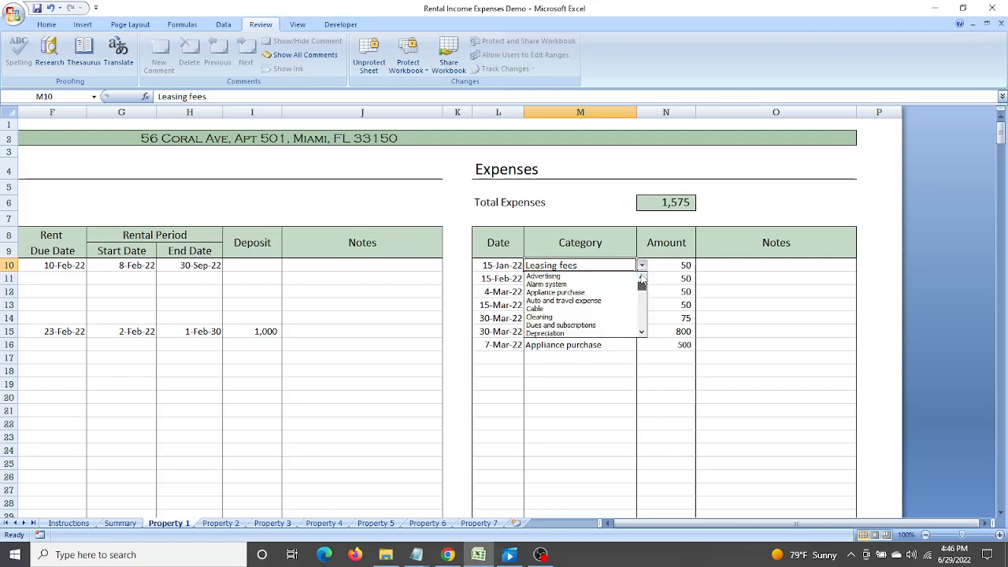
{"action": "left_click", "coordinate": [590, 276]}
Add an expense entry in row 17 dated Mar 15 with the category Cable and an amount of 20
{"action": "left_click", "coordinate": [506, 359]}
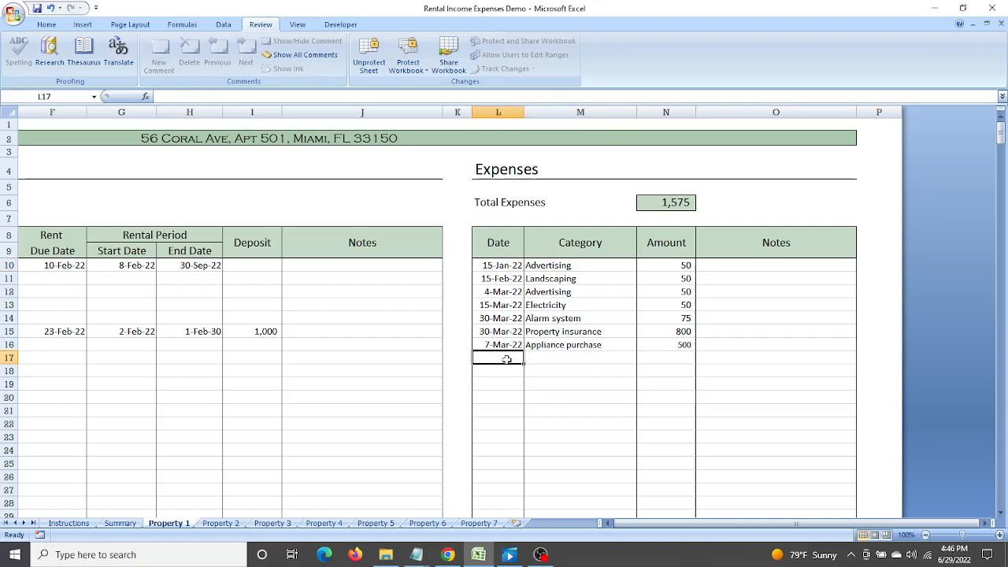
{"action": "type", "text": "mar15"}
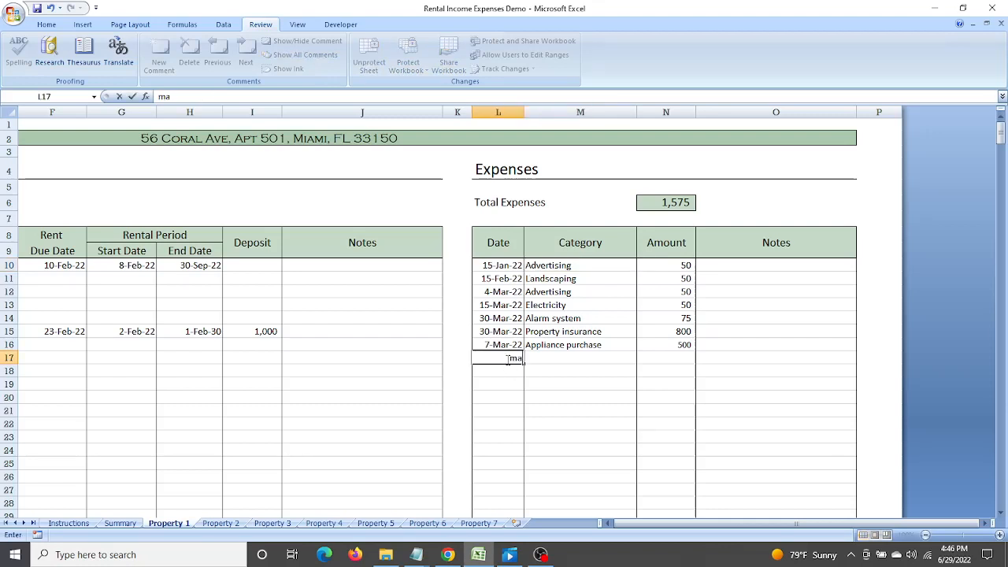
{"action": "left_click", "coordinate": [555, 362]}
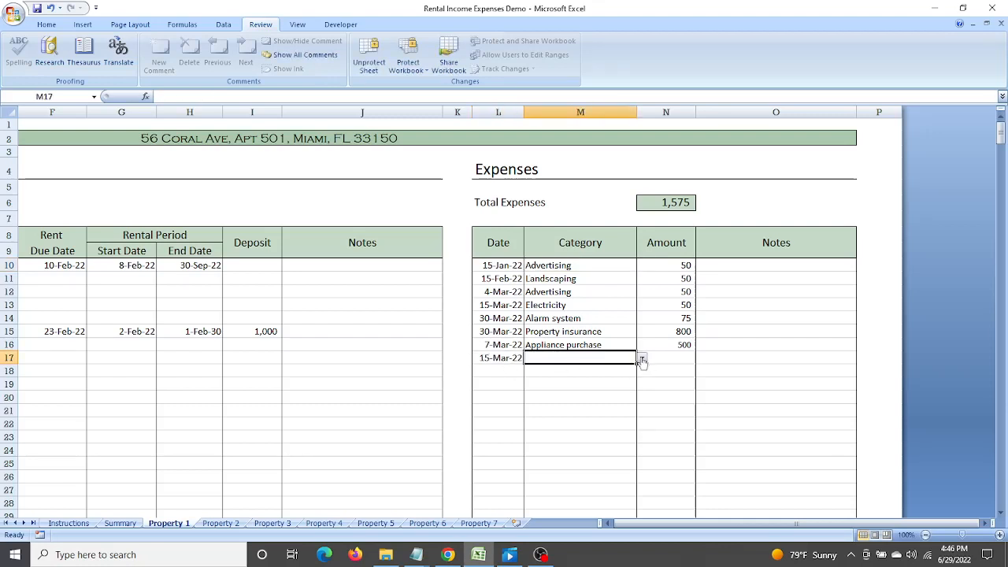
{"action": "left_click", "coordinate": [641, 360]}
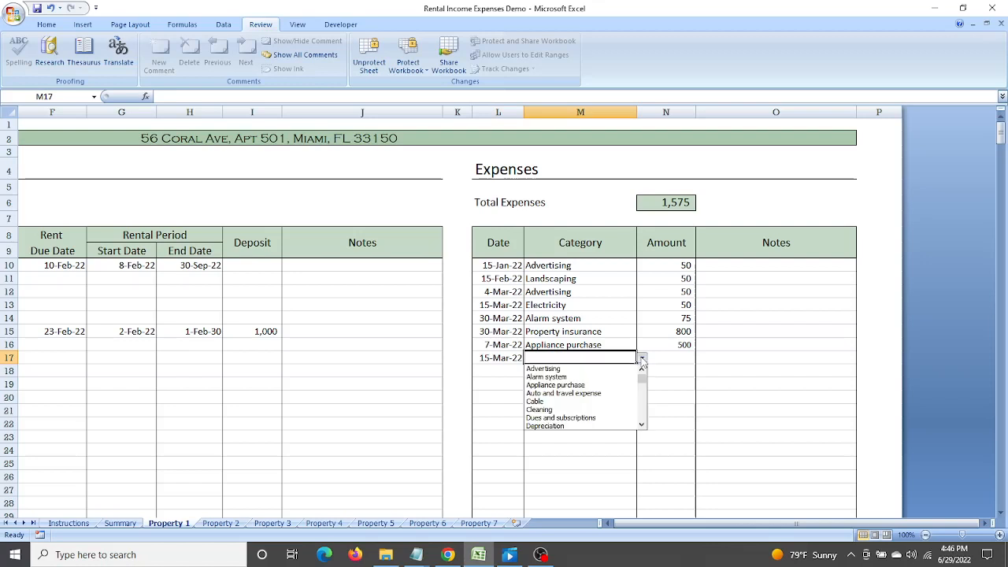
{"action": "left_click", "coordinate": [596, 402]}
{"action": "left_click", "coordinate": [657, 355]}
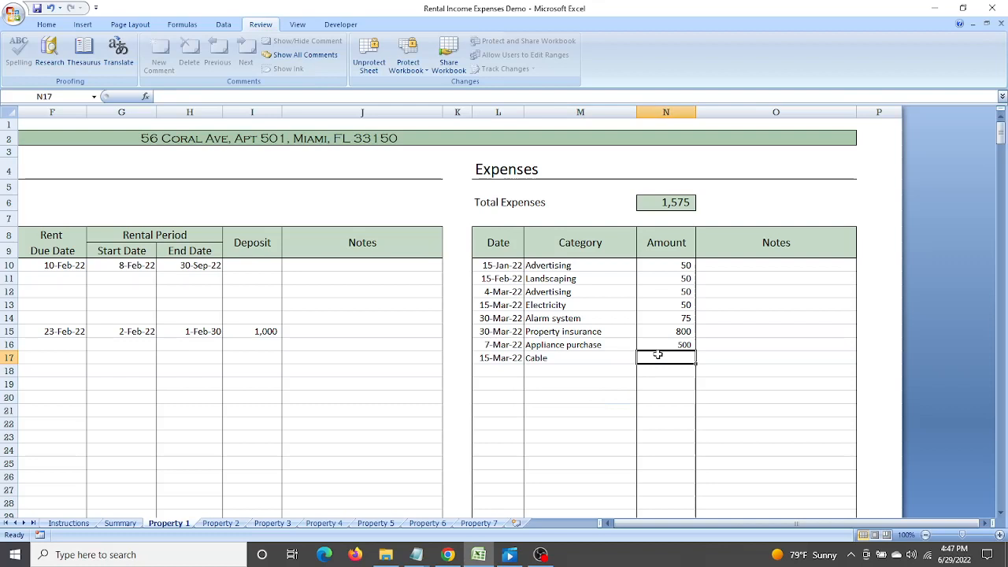
{"action": "type", "text": "20"}
{"action": "left_click", "coordinate": [647, 344]}
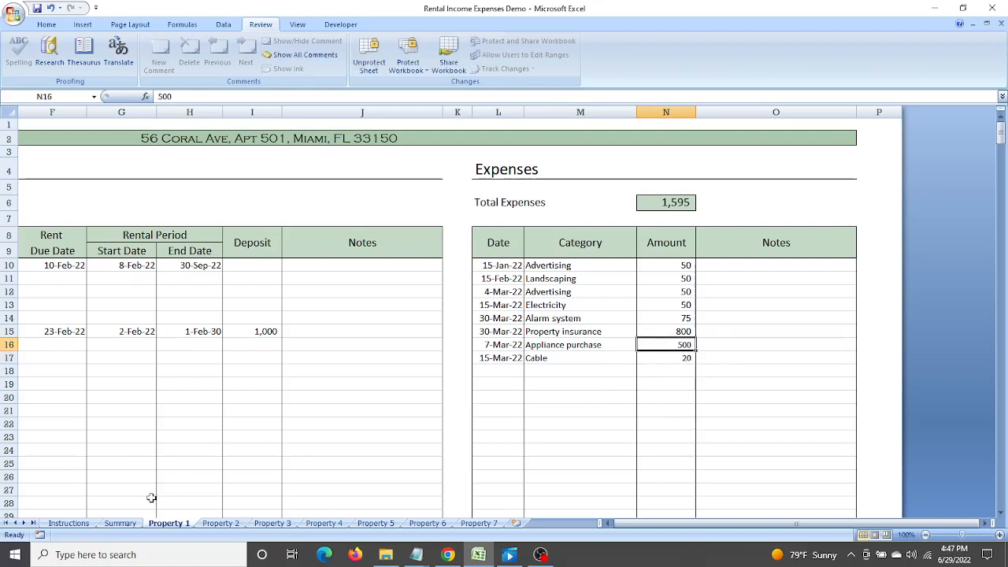
Review Property 1's laundry, parking and storage income and its alarm system and appliance purchase expenses on the Summary sheet
{"action": "left_click", "coordinate": [120, 522]}
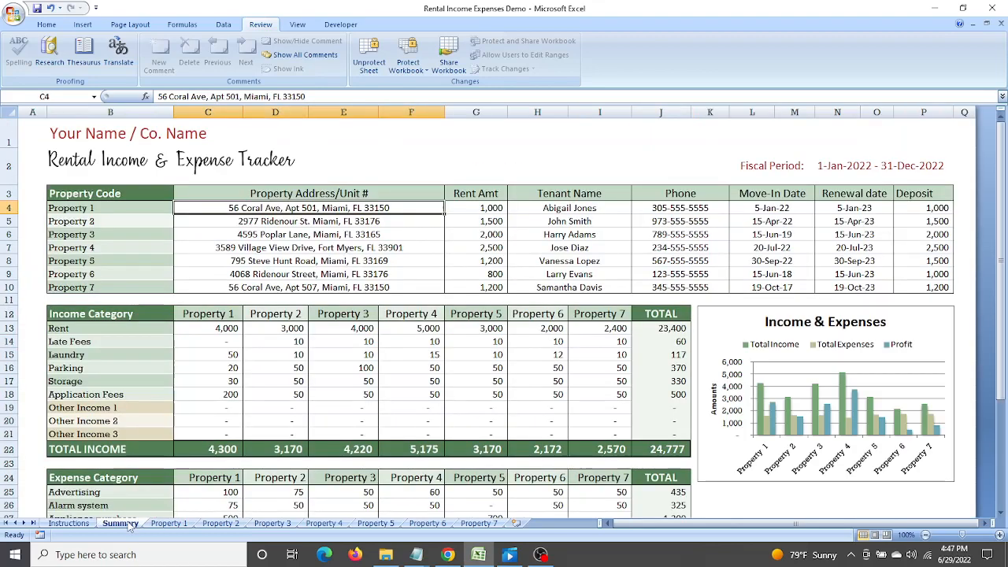
{"action": "left_click", "coordinate": [223, 354]}
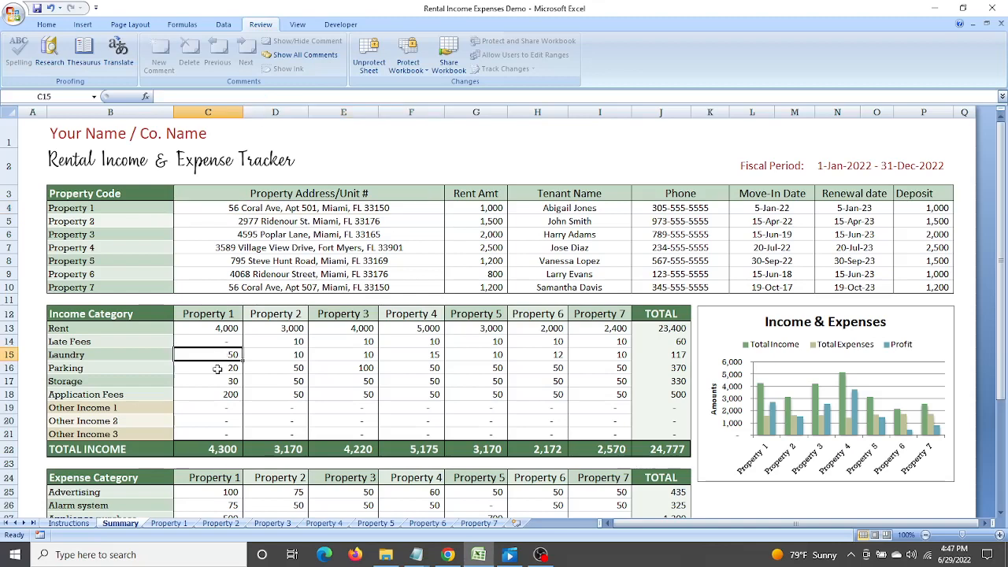
{"action": "left_click", "coordinate": [218, 369]}
{"action": "left_click", "coordinate": [217, 355]}
{"action": "left_click", "coordinate": [211, 368]}
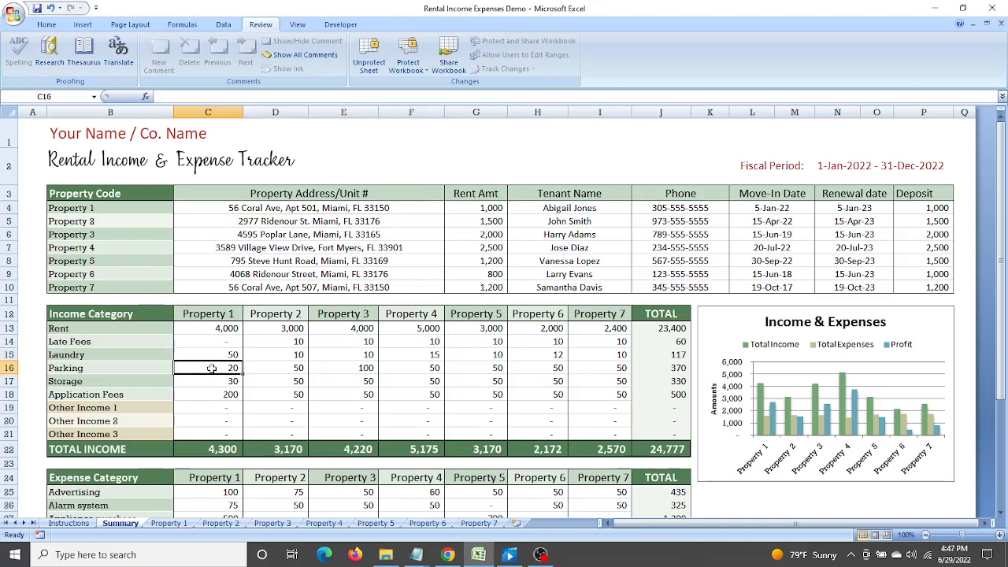
{"action": "left_click", "coordinate": [208, 381]}
{"action": "scroll", "coordinate": [233, 462], "scroll_direction": "down", "scroll_amount": 2}
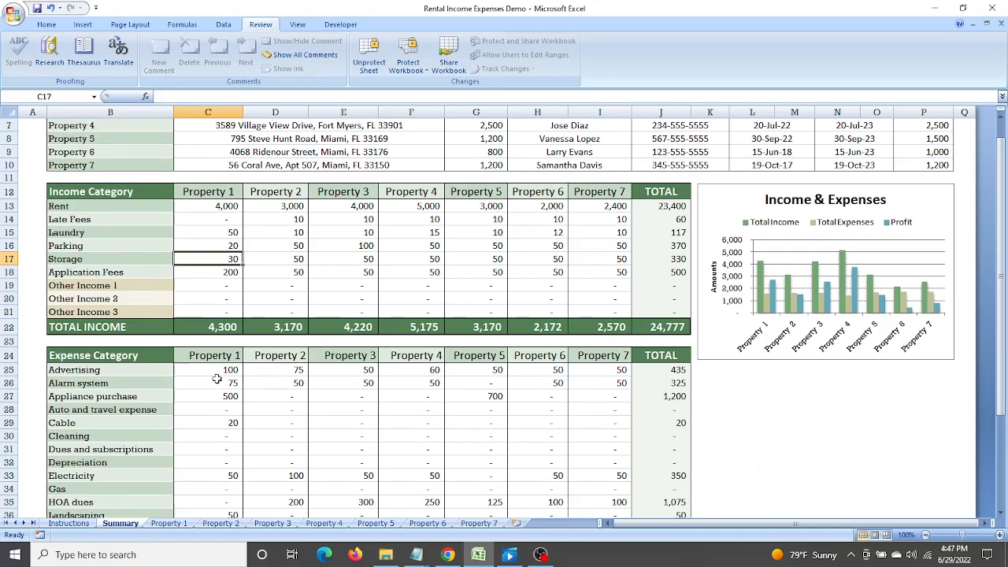
{"action": "left_click", "coordinate": [215, 383]}
{"action": "left_click", "coordinate": [210, 396]}
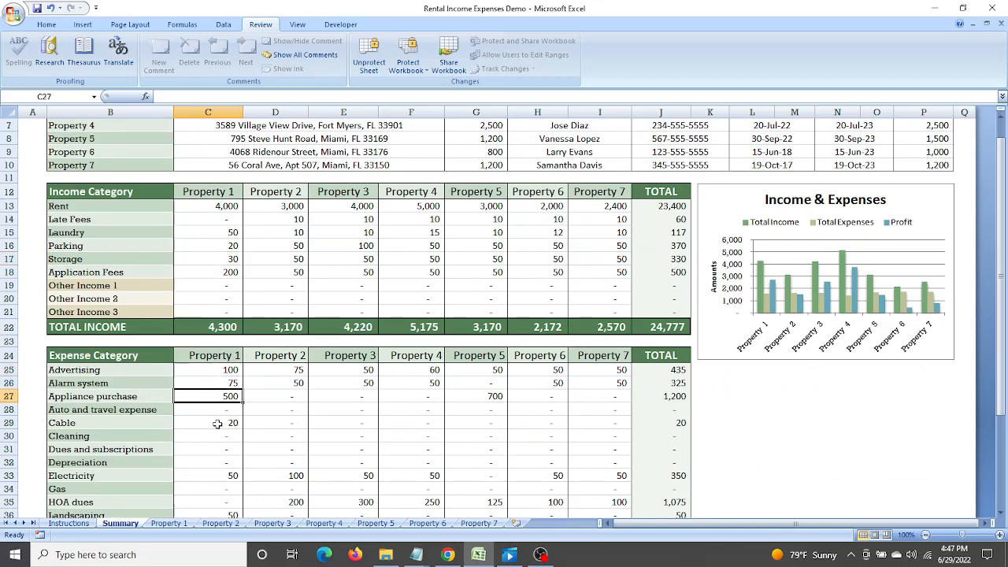
Check the expense entries on the Property 1 sheet against the Summary sheet, ending on the Summary sheet
{"action": "left_click", "coordinate": [169, 524]}
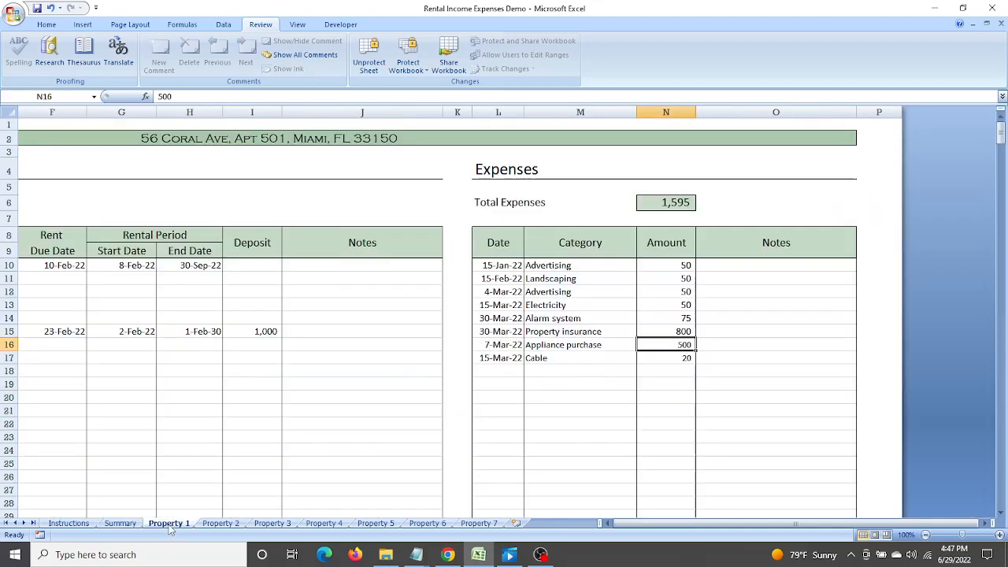
{"action": "left_click", "coordinate": [121, 523]}
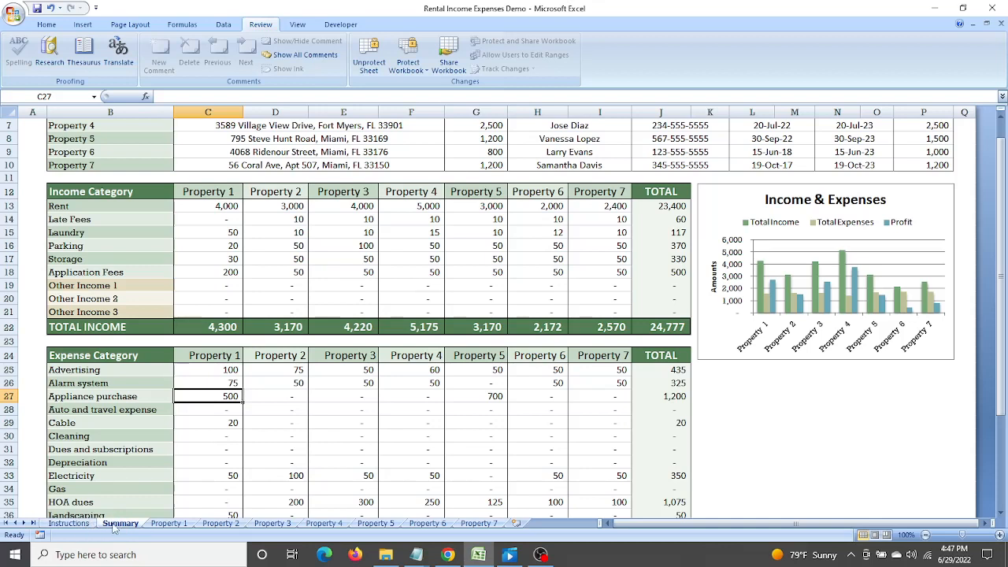
{"action": "mouse_move", "coordinate": [396, 559]}
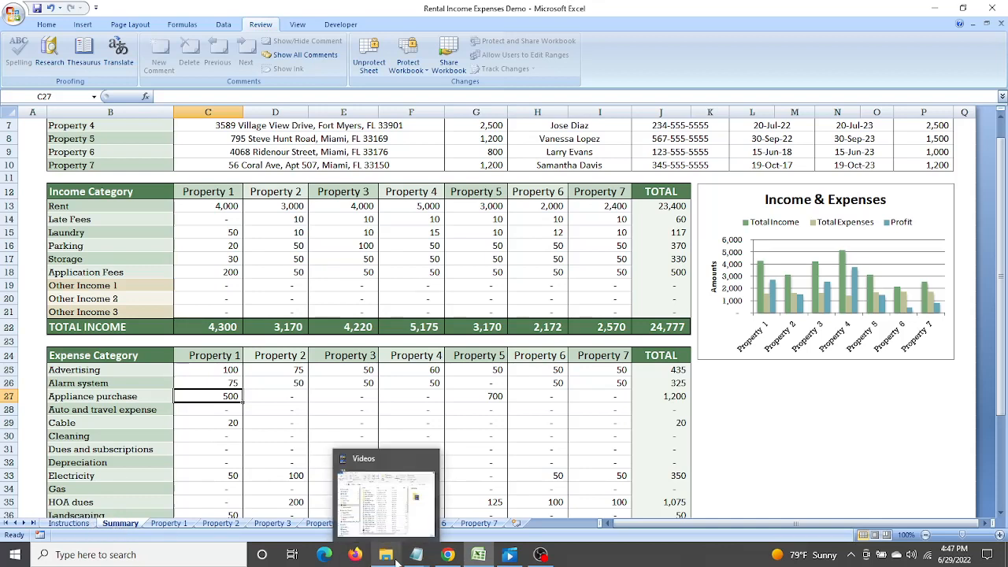